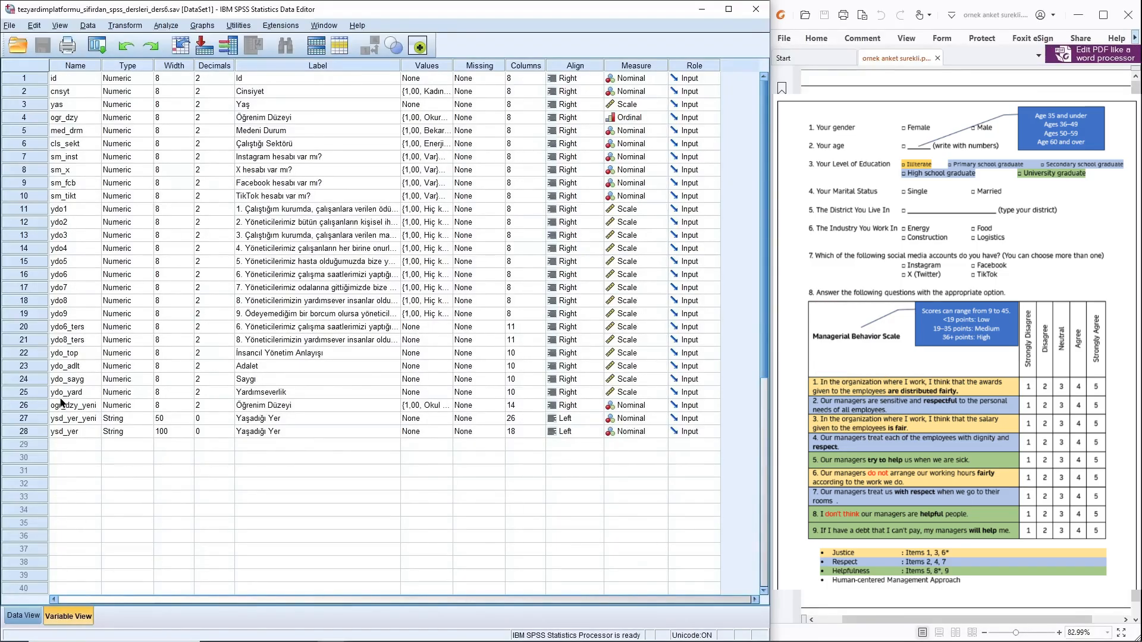
Step: Start a Recode into Different Variables with the age variable yas as the input variable
click(42, 353)
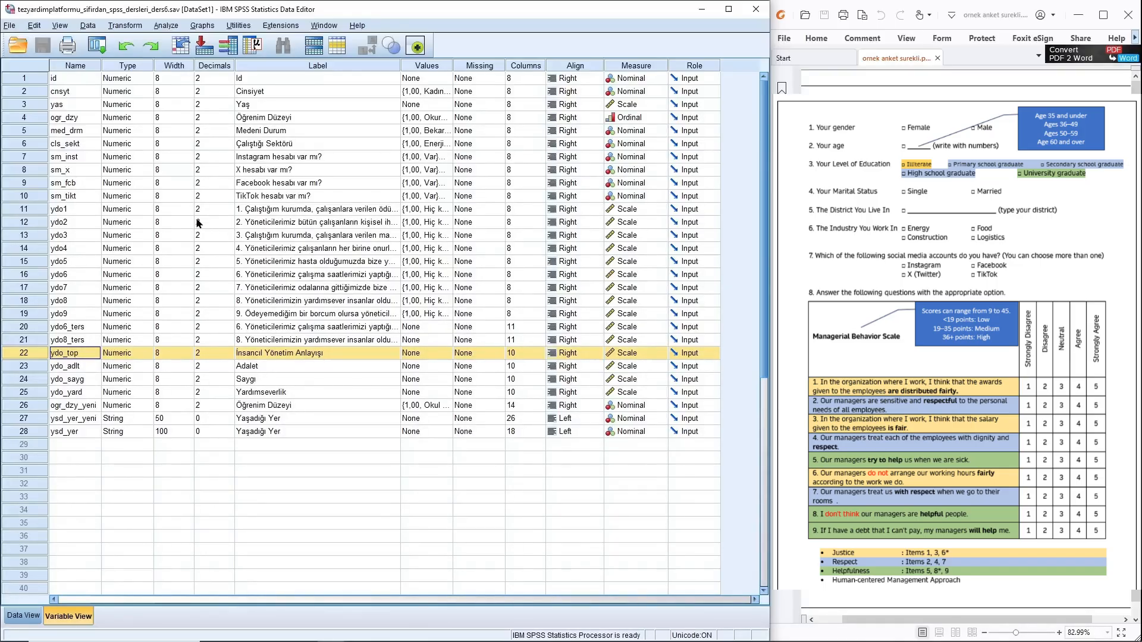
click(122, 25)
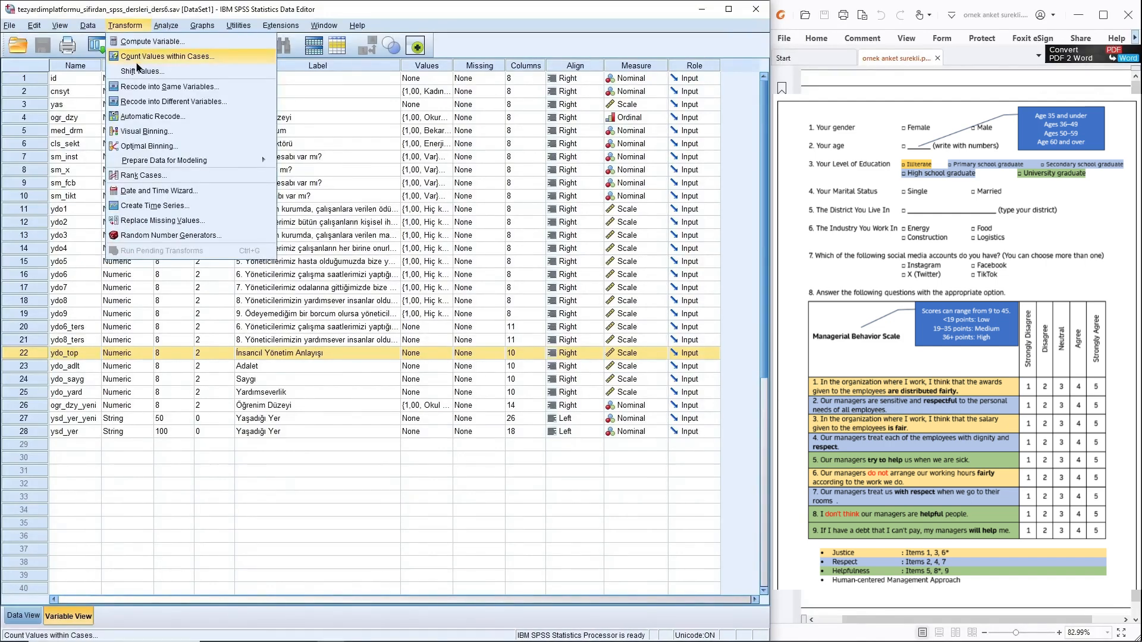
click(236, 101)
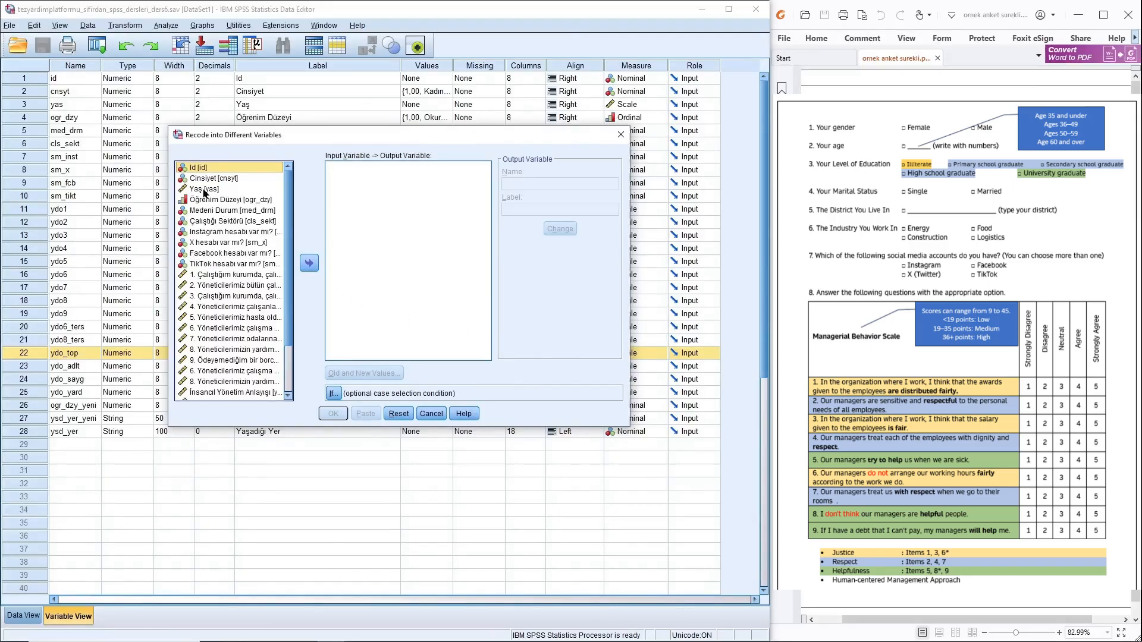
click(204, 190)
click(309, 263)
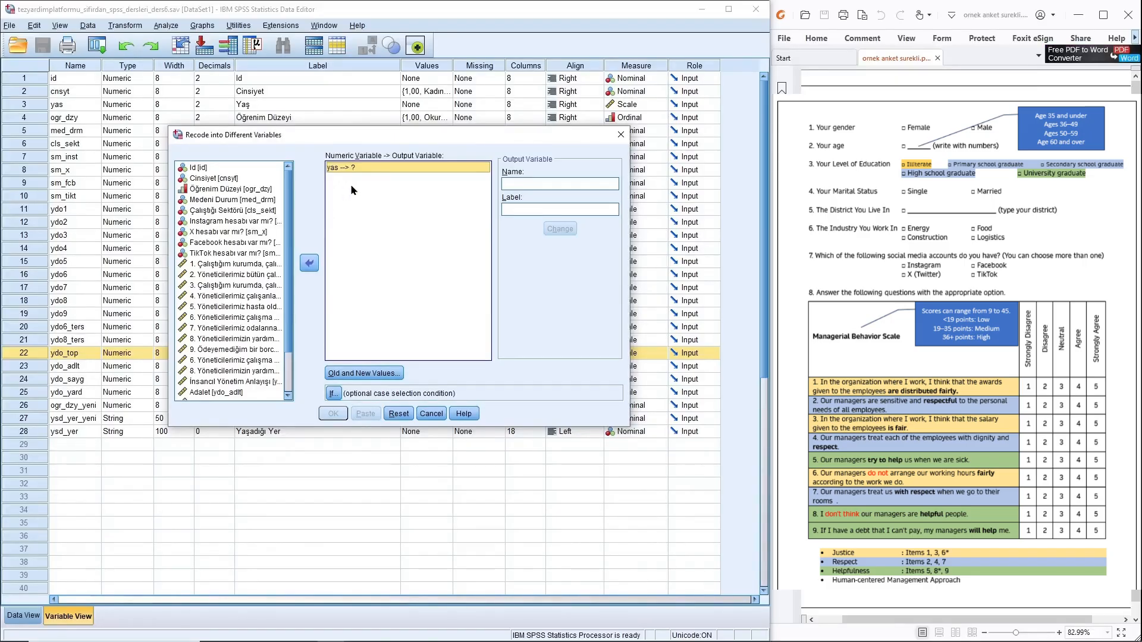
Step: Define the output variable for yas with the name yas_grp and the label "Yaş Grubu"
click(520, 185)
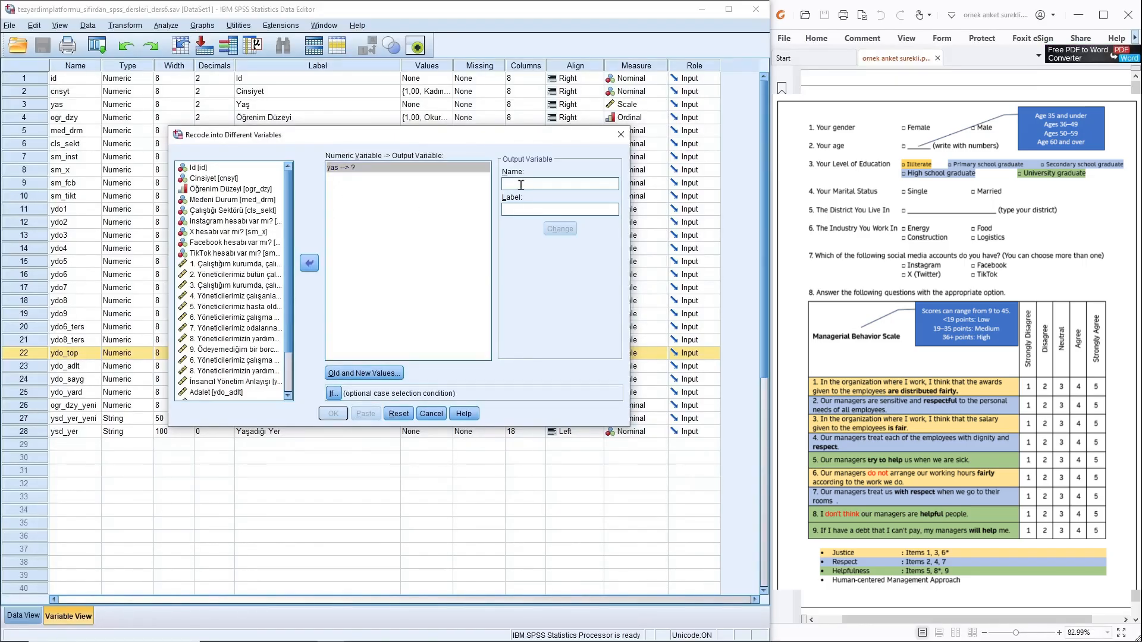
text(yas_grp)
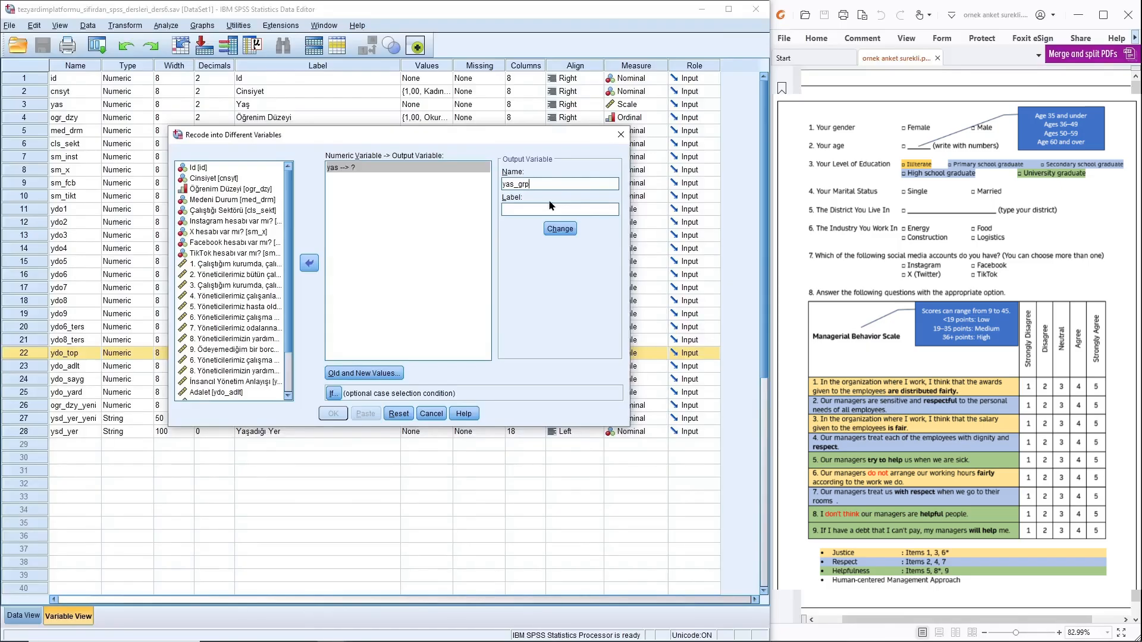
click(560, 229)
click(514, 209)
text(Yaş )
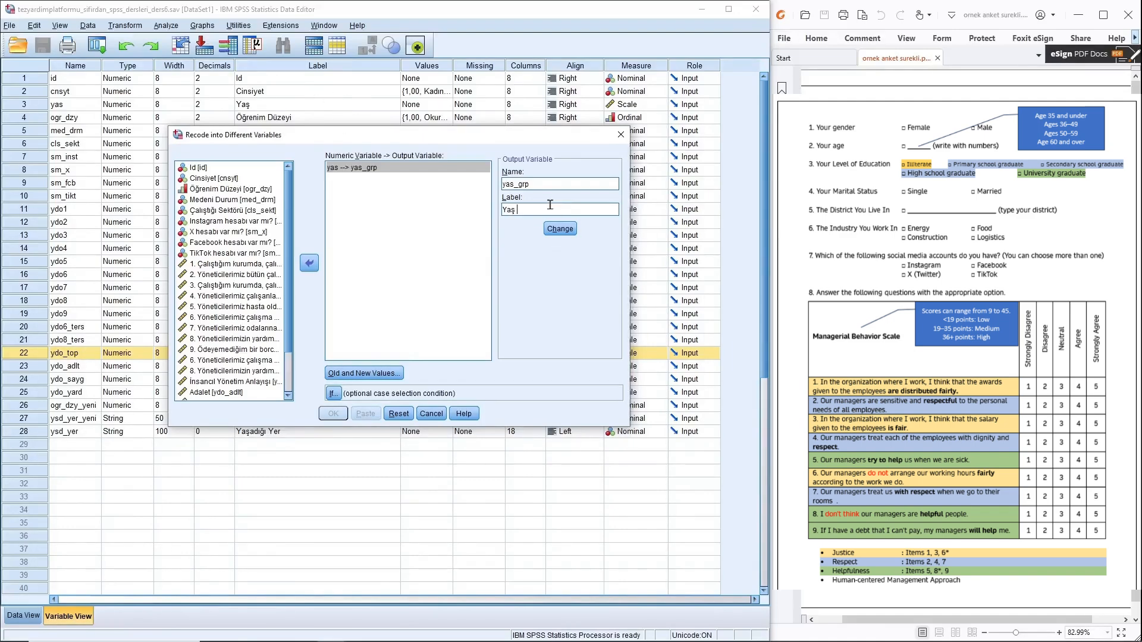
text(Grubu)
click(560, 229)
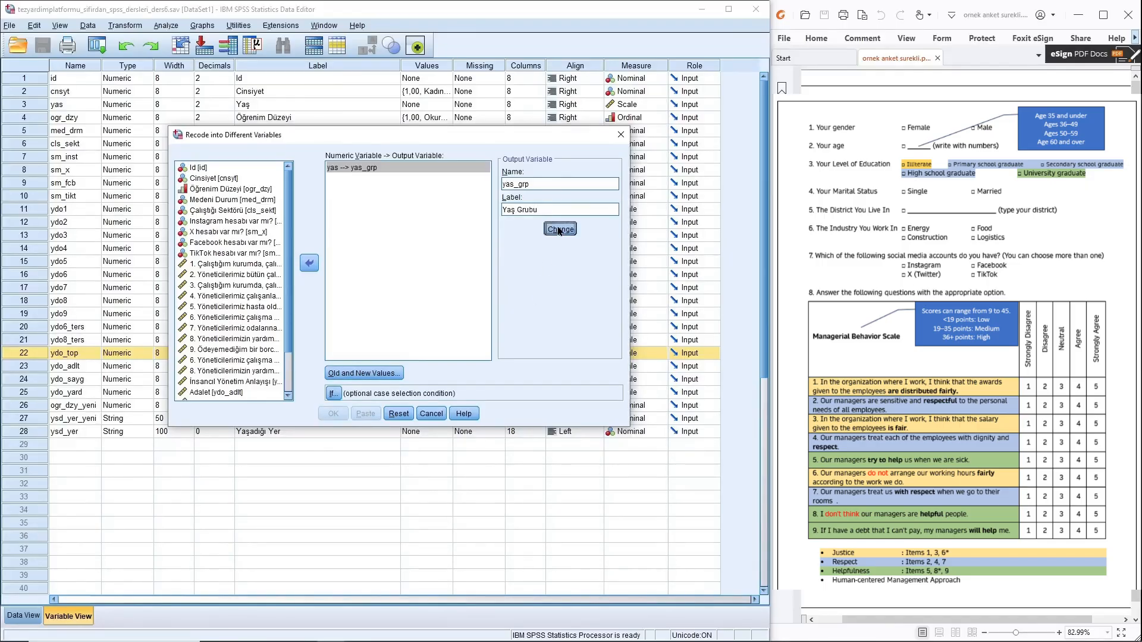
Step: Add a recoding rule that turns ages from the lowest value through 35 into 1
click(373, 374)
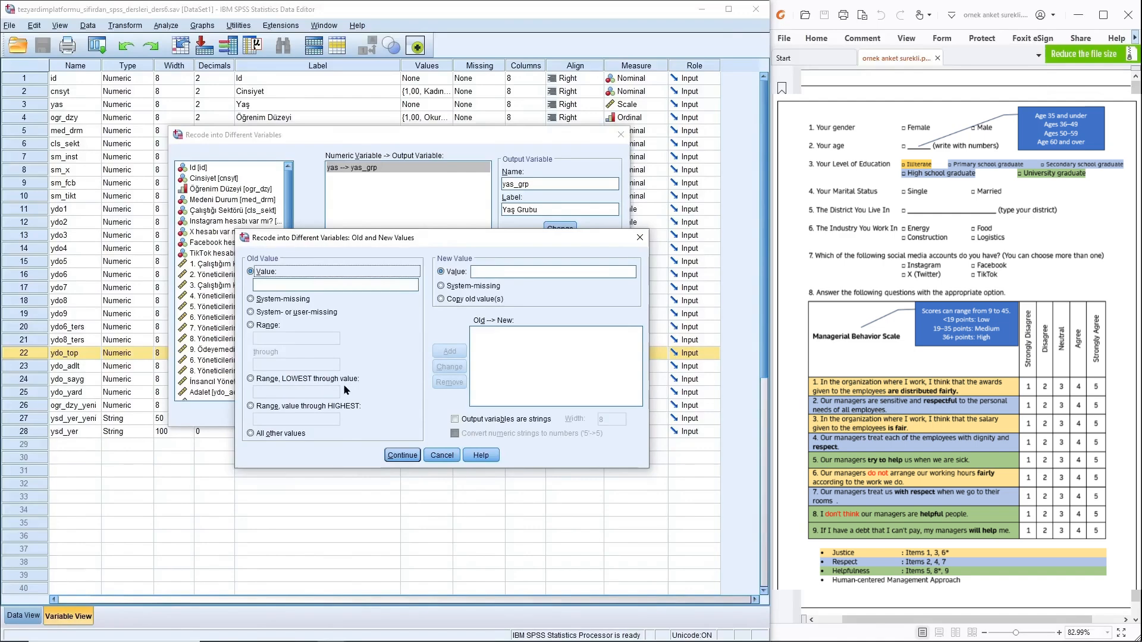
click(253, 380)
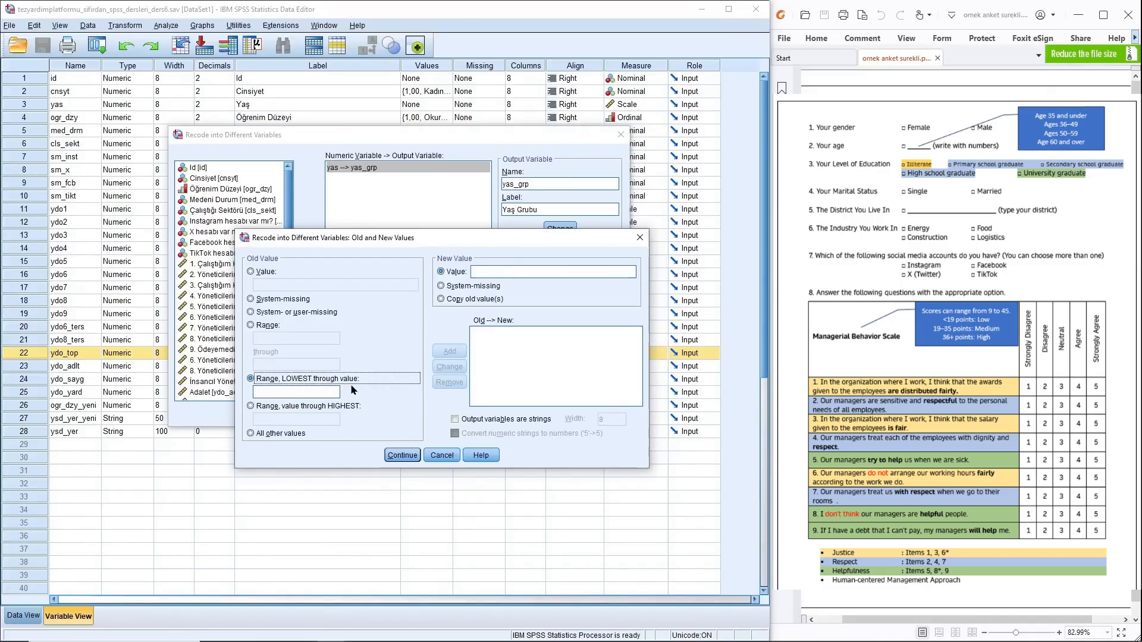
click(335, 391)
text(35)
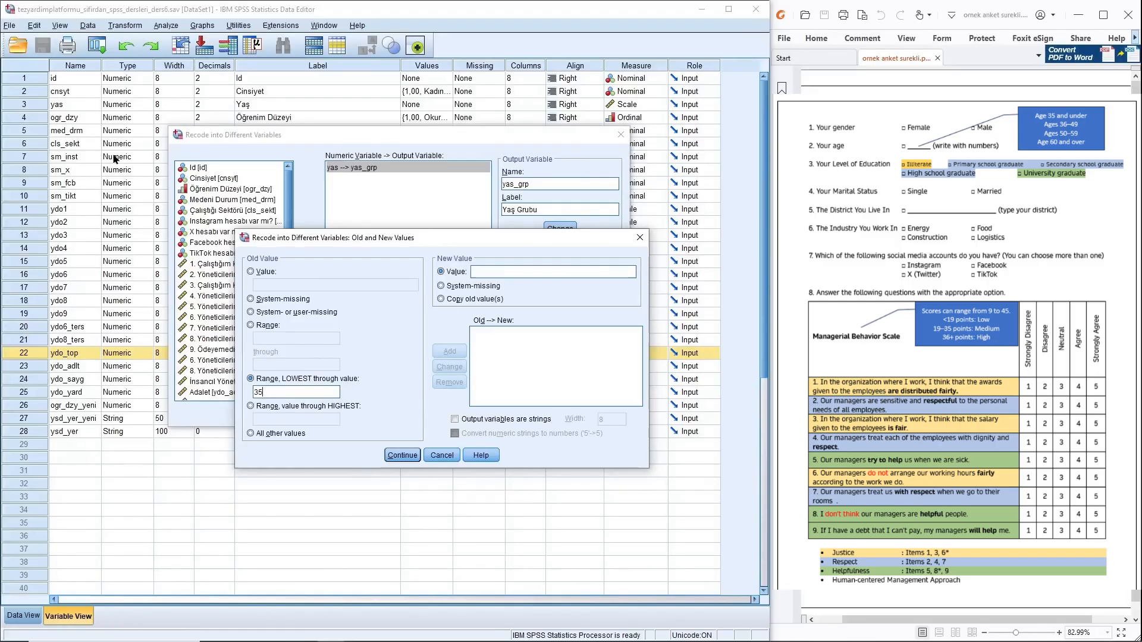
click(488, 269)
text(1)
click(452, 351)
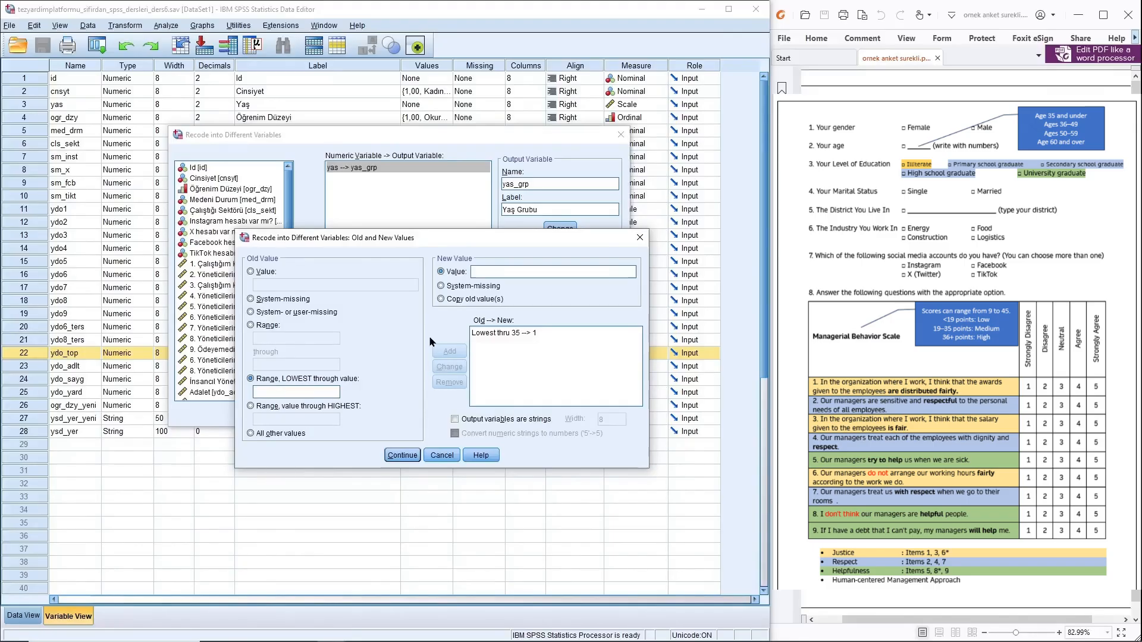
Step: Add a recoding rule that turns the age range 36 through 49 into 2
click(250, 326)
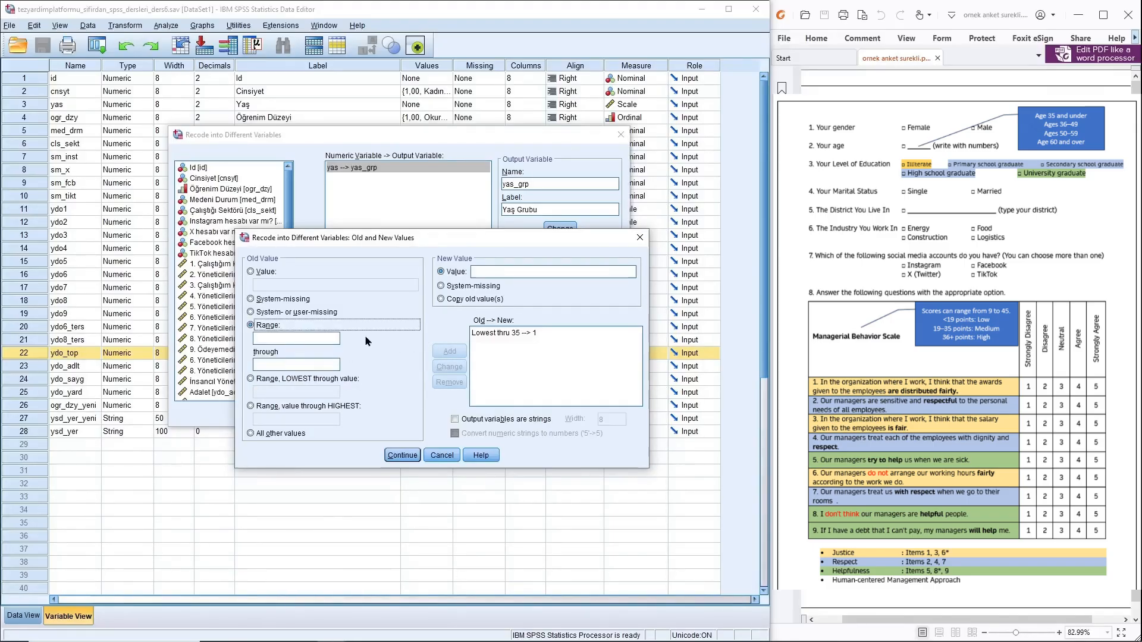
click(312, 339)
text(36)
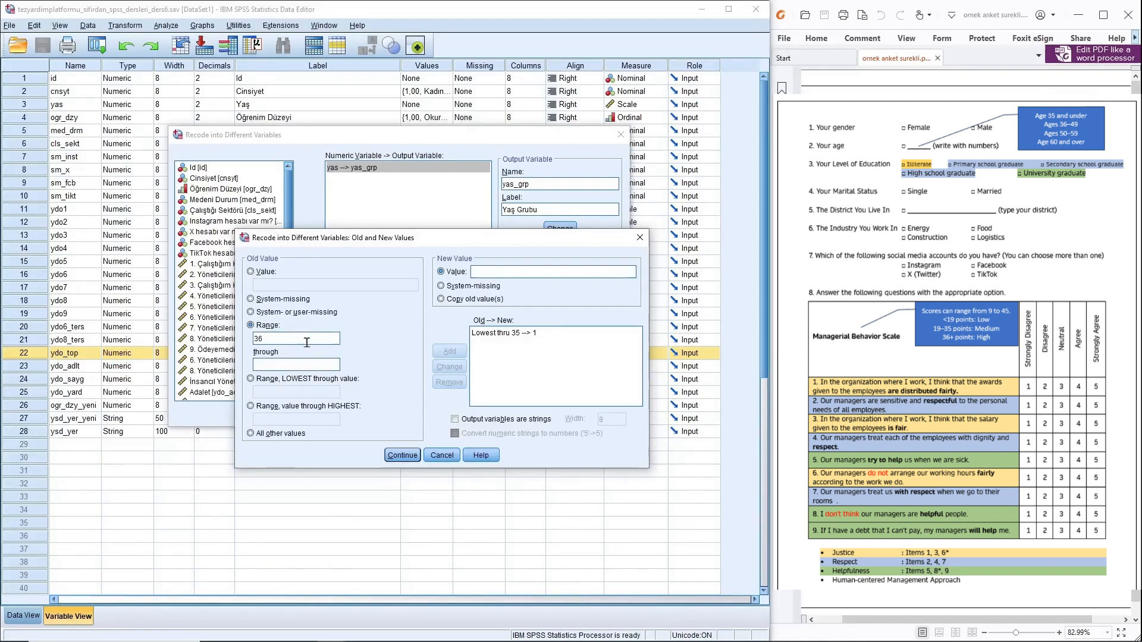
click(294, 360)
text(49)
text(2)
click(448, 353)
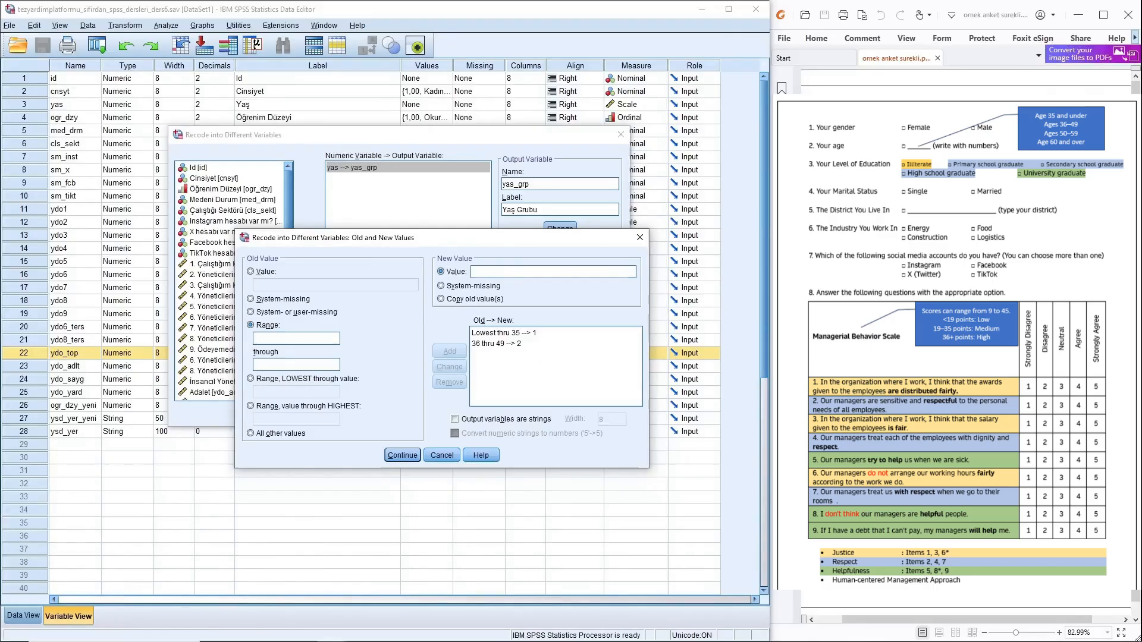
Step: Add a recoding rule that turns the age range 50 through 59 into 3
click(257, 338)
text(50)
click(277, 360)
text(59)
click(475, 271)
text(3)
click(450, 351)
Step: Add a recoding rule that turns ages from 60 through the highest value into 4
click(265, 407)
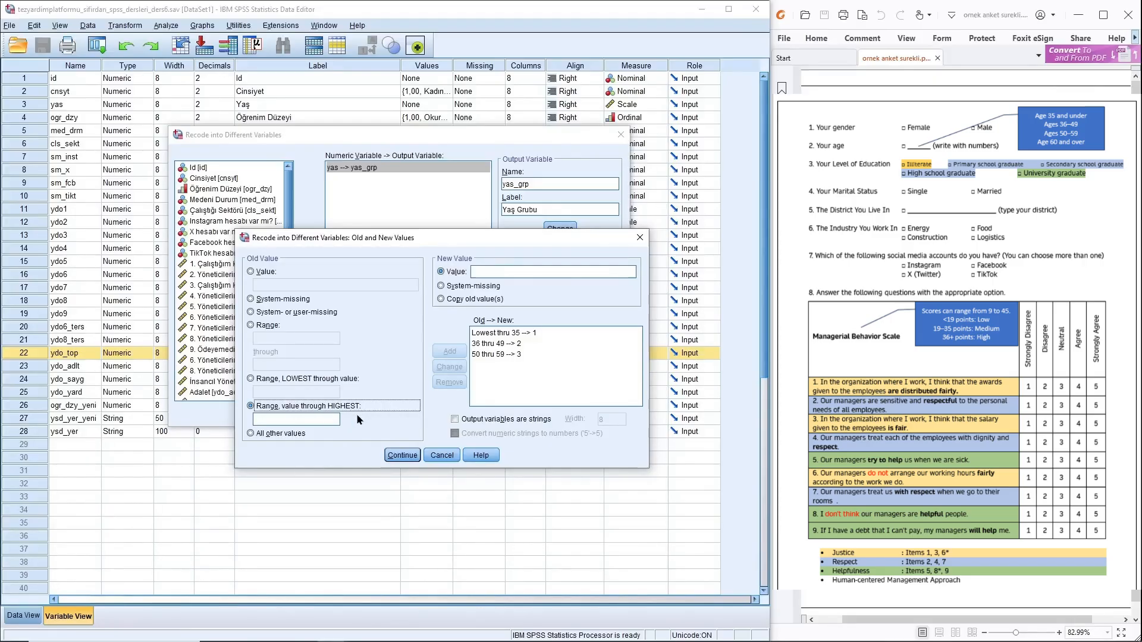
click(310, 423)
text(60)
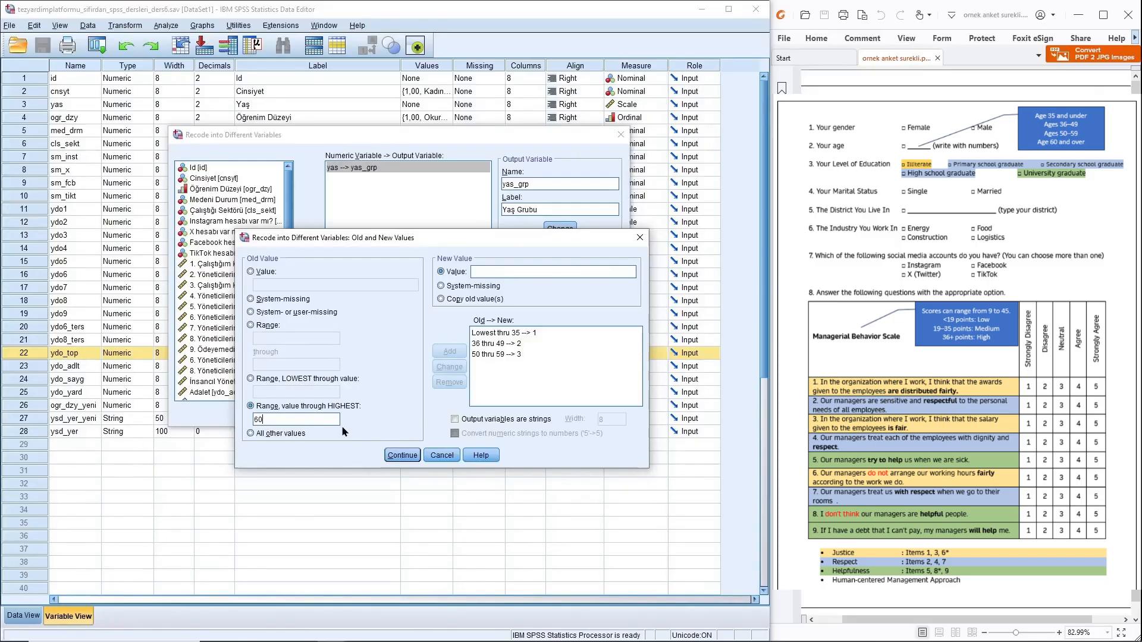
key(Tab)
text(4)
click(450, 352)
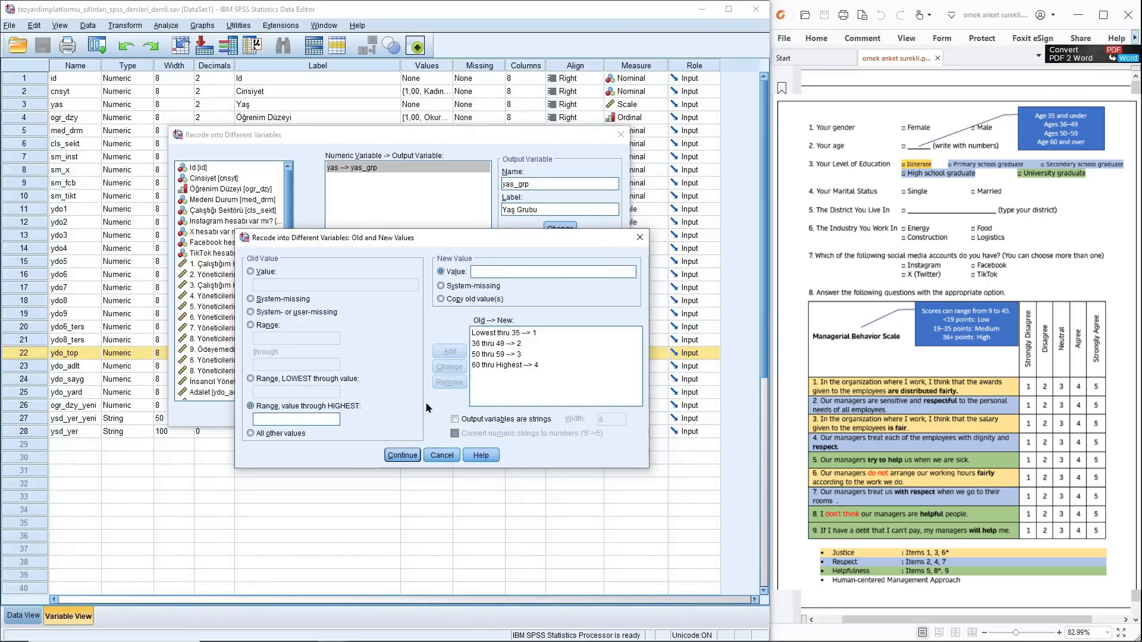
Step: Accept the old and new values, run the recode into yas_grp and minimize the output window
click(511, 367)
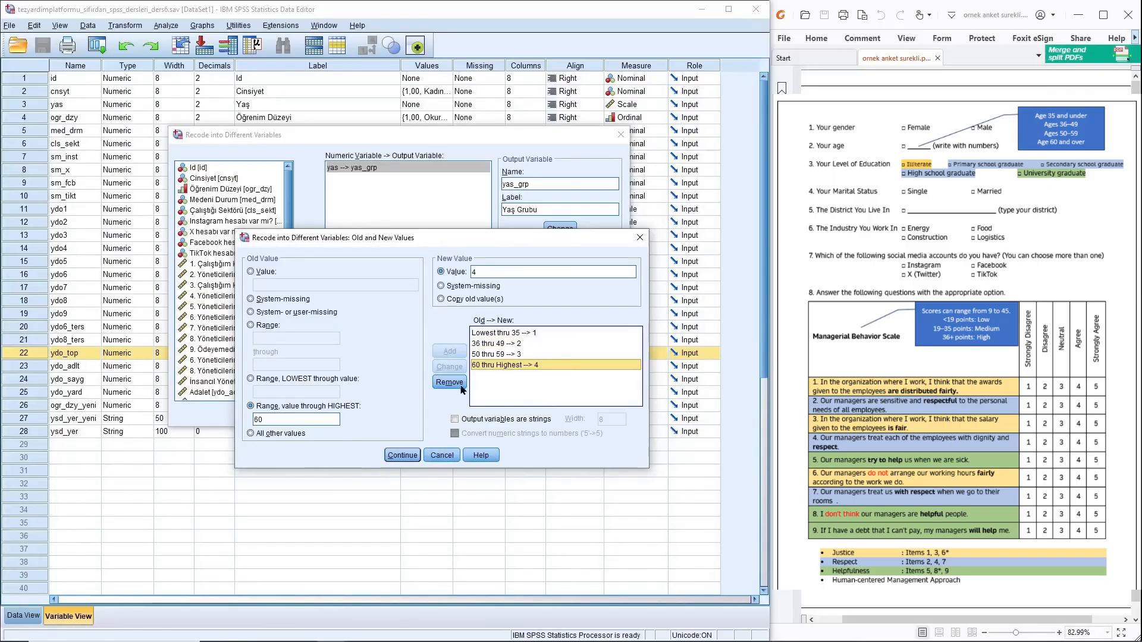
click(402, 455)
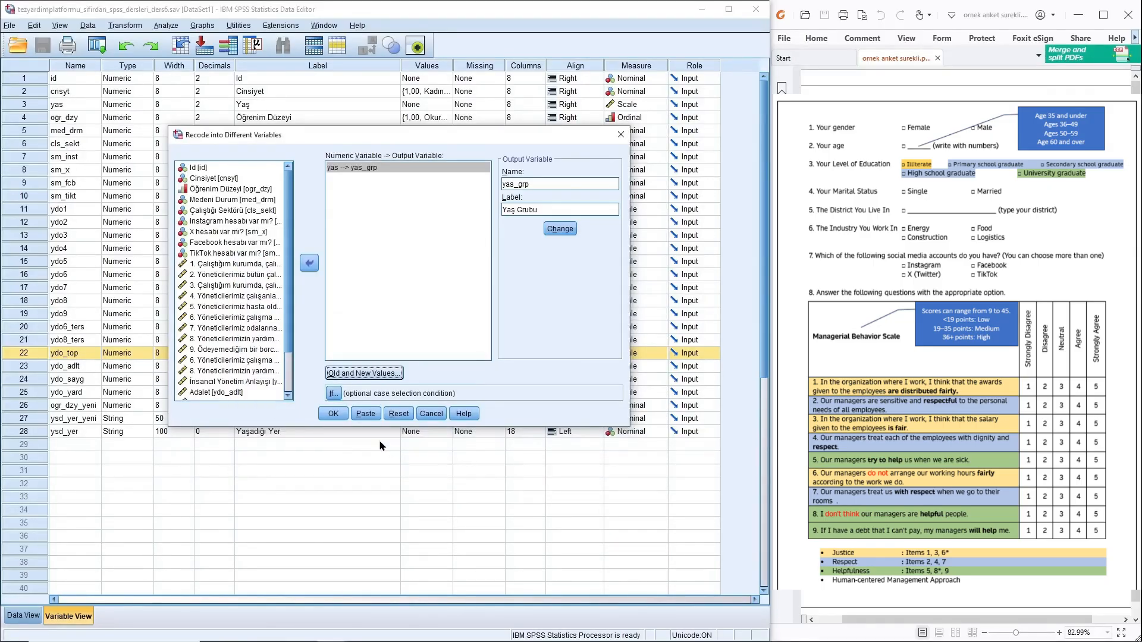
click(333, 414)
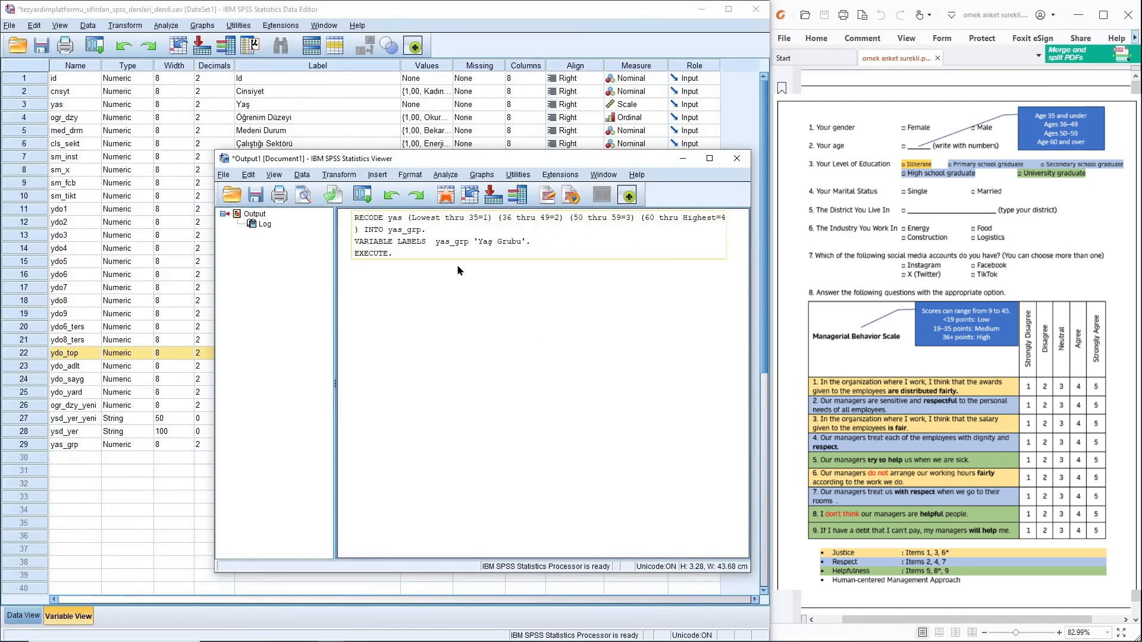
click(683, 158)
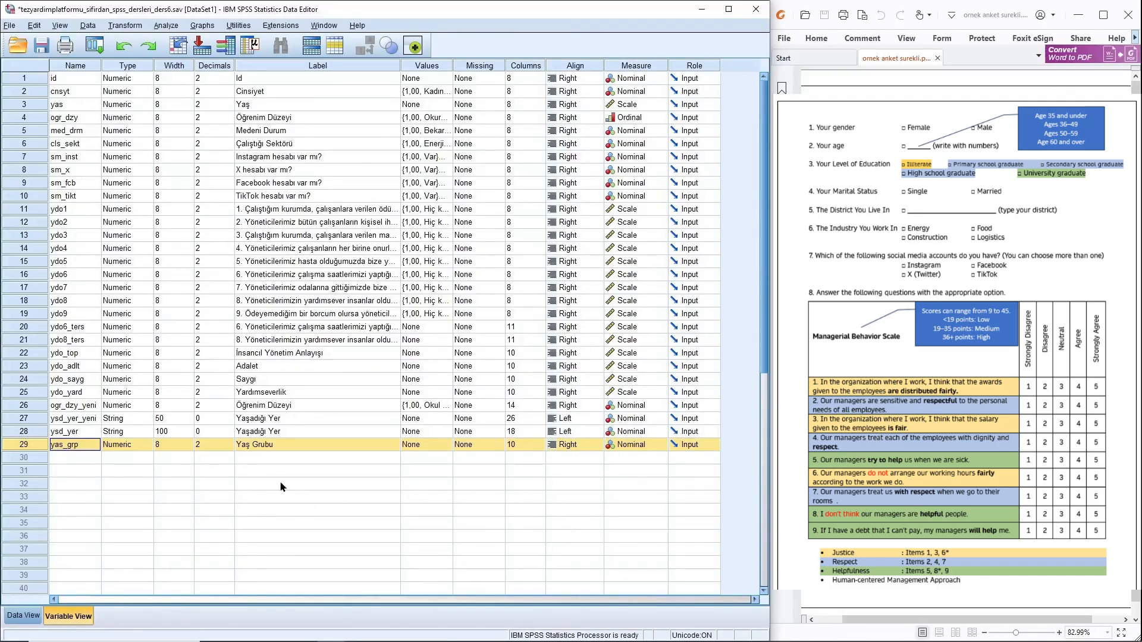
Step: Examine the yas_grp codes in the data down to the last case, then return to the variable definitions
double_click(35, 447)
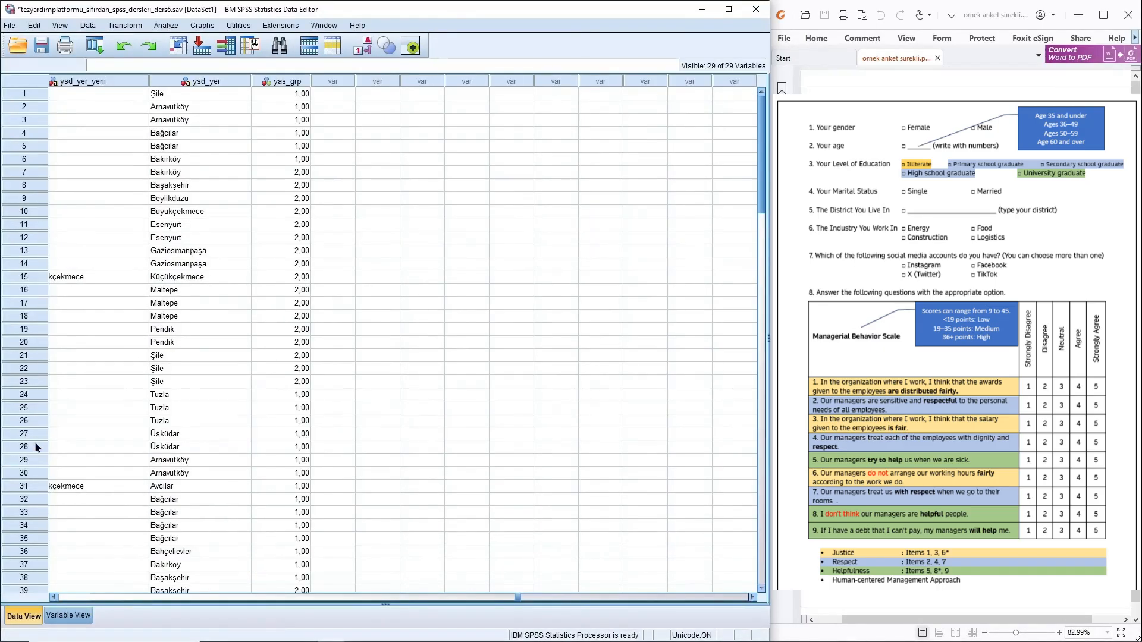
scroll(255, 390, down, 12)
scroll(308, 360, down, 18)
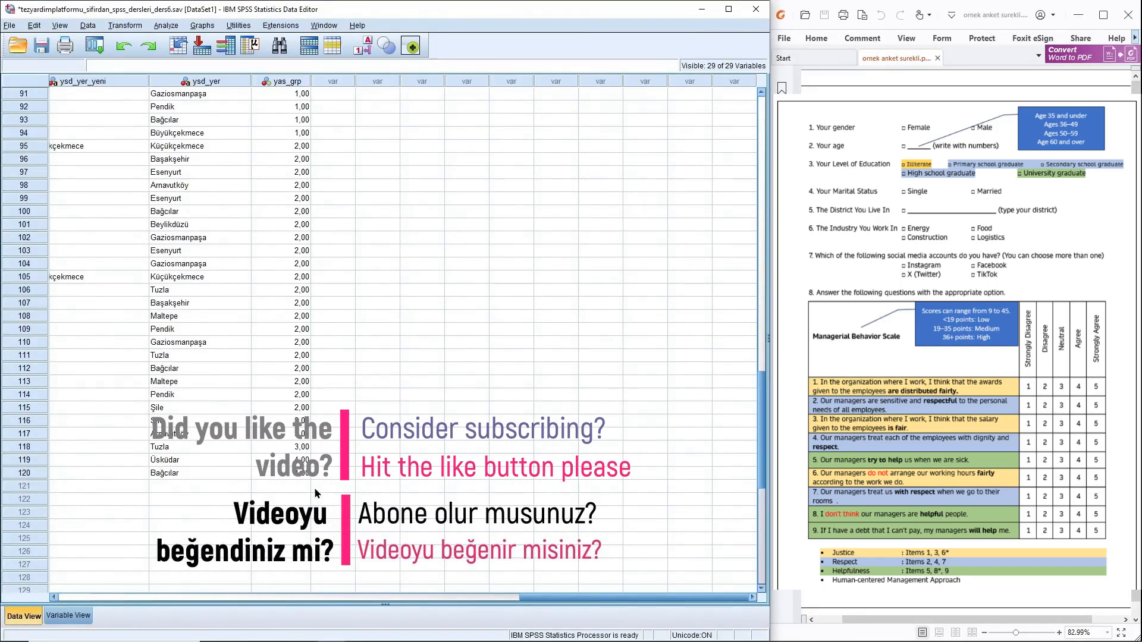
click(64, 615)
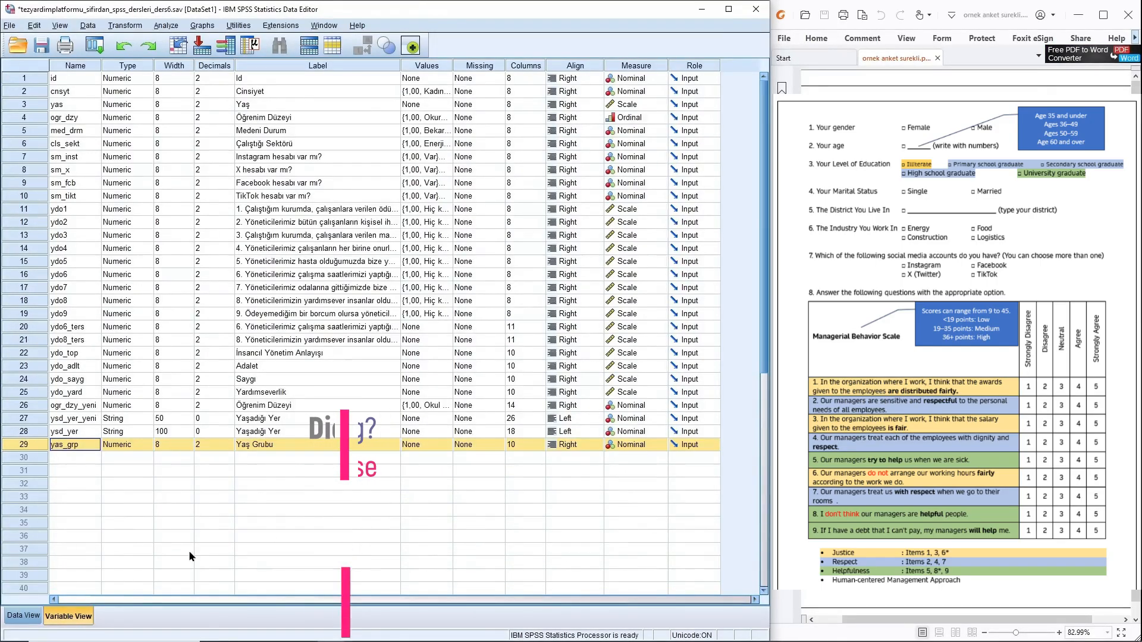
Step: Add the value label "35 yaş ve altı" for value 1 of yas_grp
double_click(446, 450)
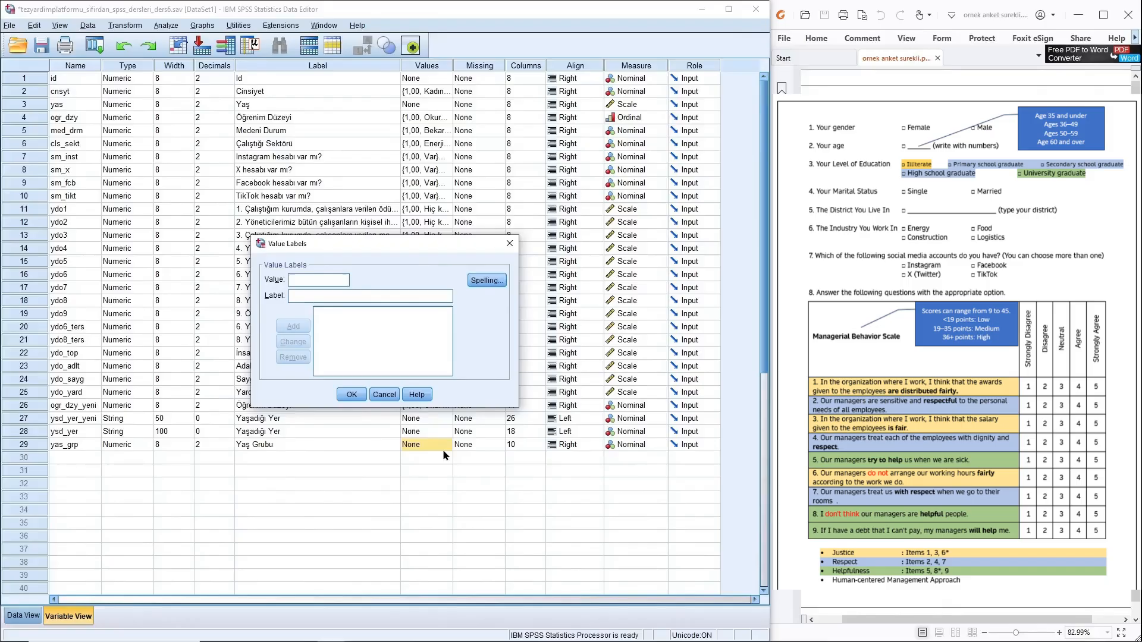
text(1)
click(317, 296)
text(35 y)
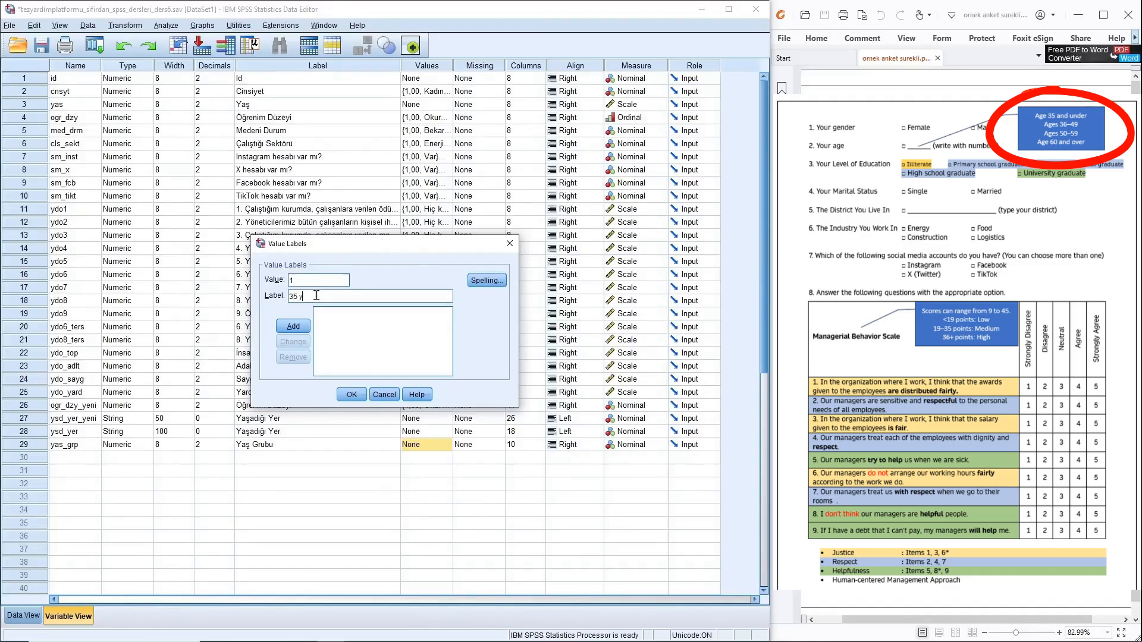
text(aş ve altı)
click(302, 331)
Step: Add the value label "36-49 yaş arası" for value 2 of yas_grp
text(2)
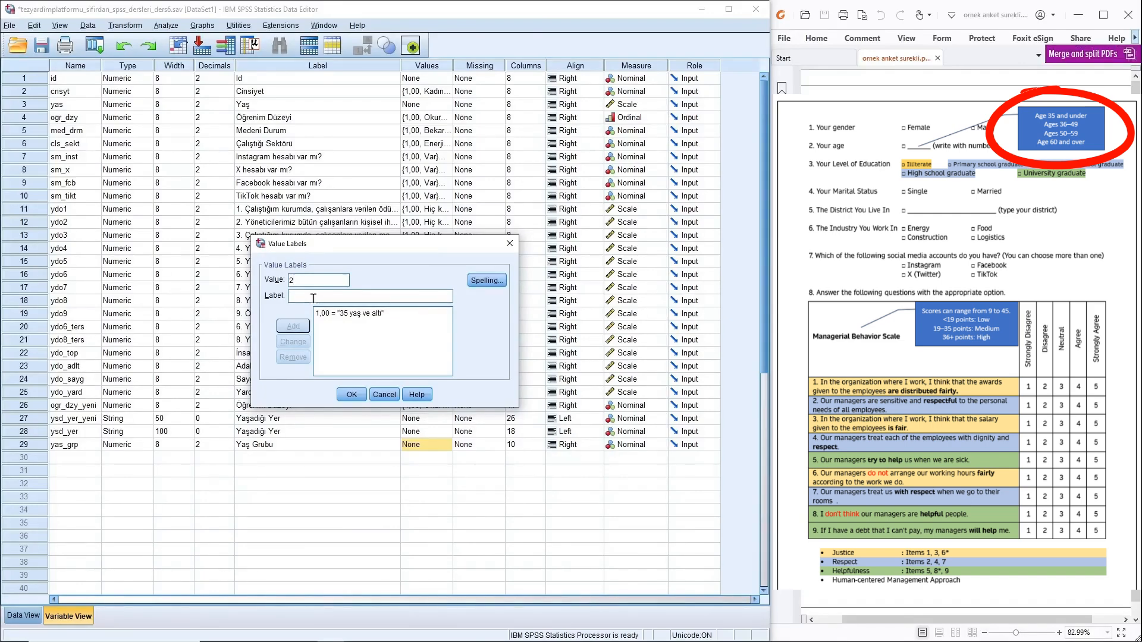
text(369)
text(-49 yaş arası)
click(293, 326)
Step: Add the value label "50-59 yaş arası" for value 3, reusing the text of the label for value 2
click(350, 324)
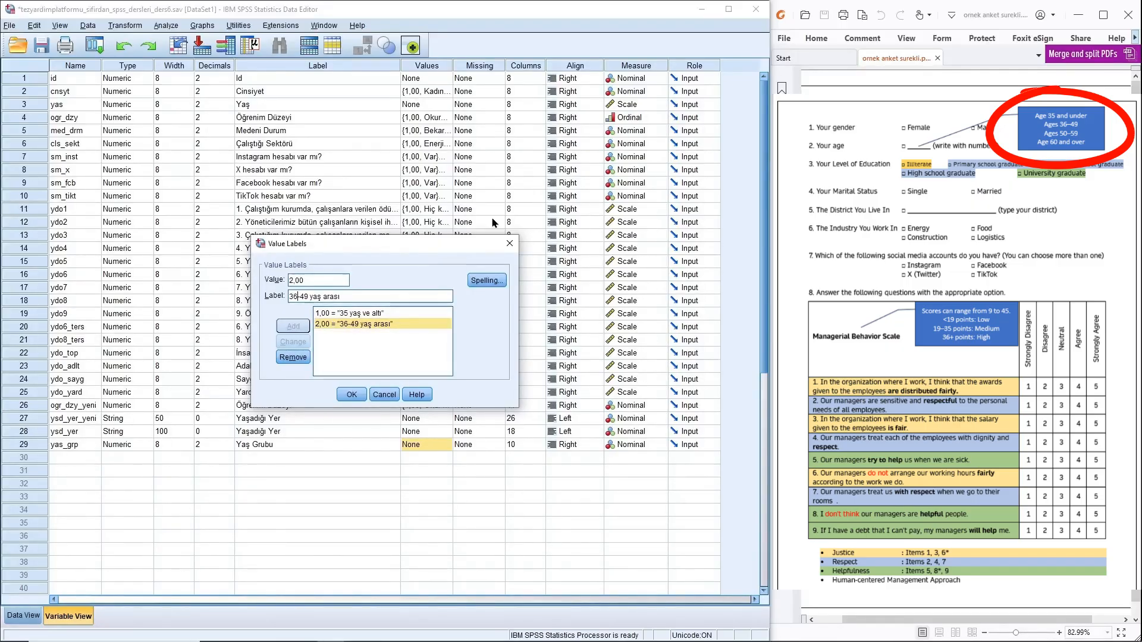
key(BackSpace)
key(BackSpace)
text(50)
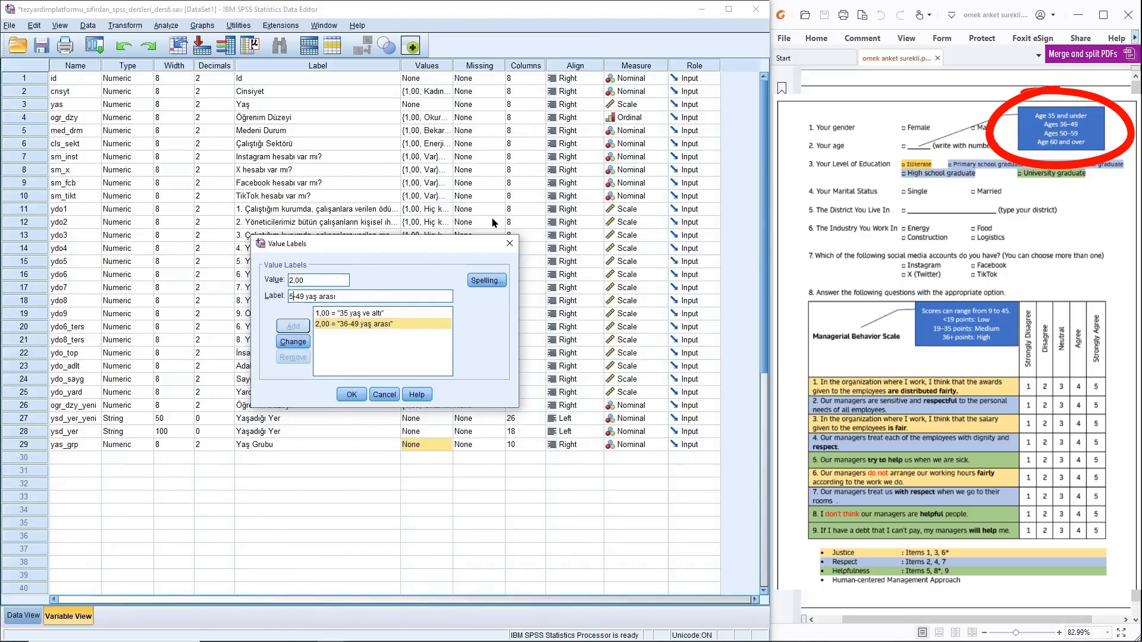
key(BackSpace)
text(5)
drag(309, 281, 285, 278)
text(3)
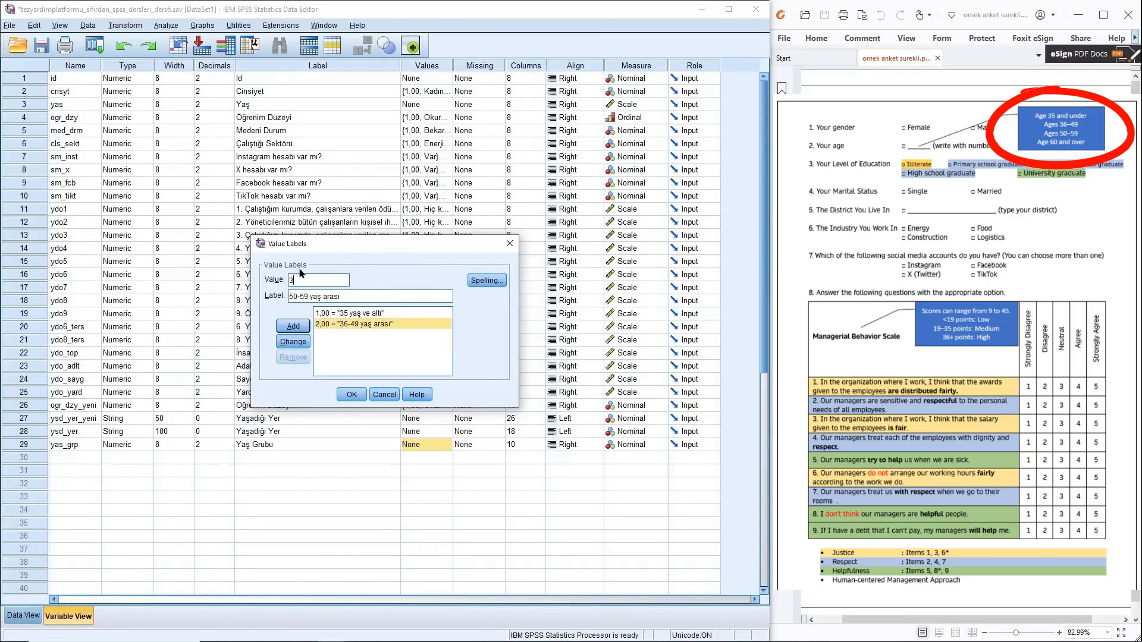
click(293, 326)
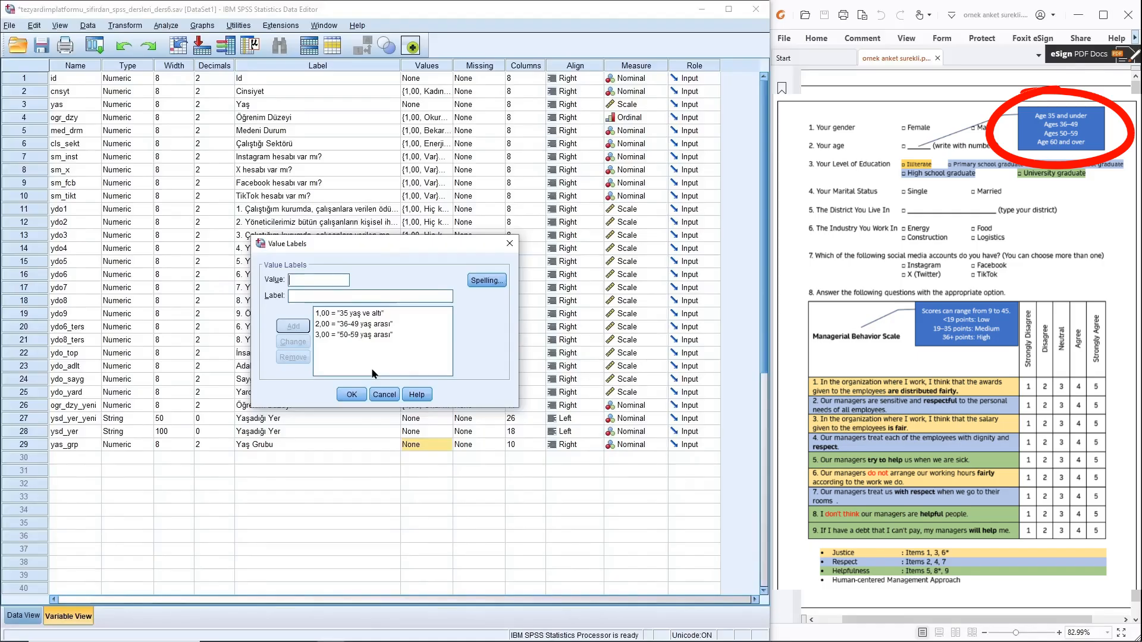
Step: Add the value label "60 yaş ve üzeri" for value 4 and apply the value labels to yas_grp
text(4)
click(309, 297)
text(60 yaş ve üzeri)
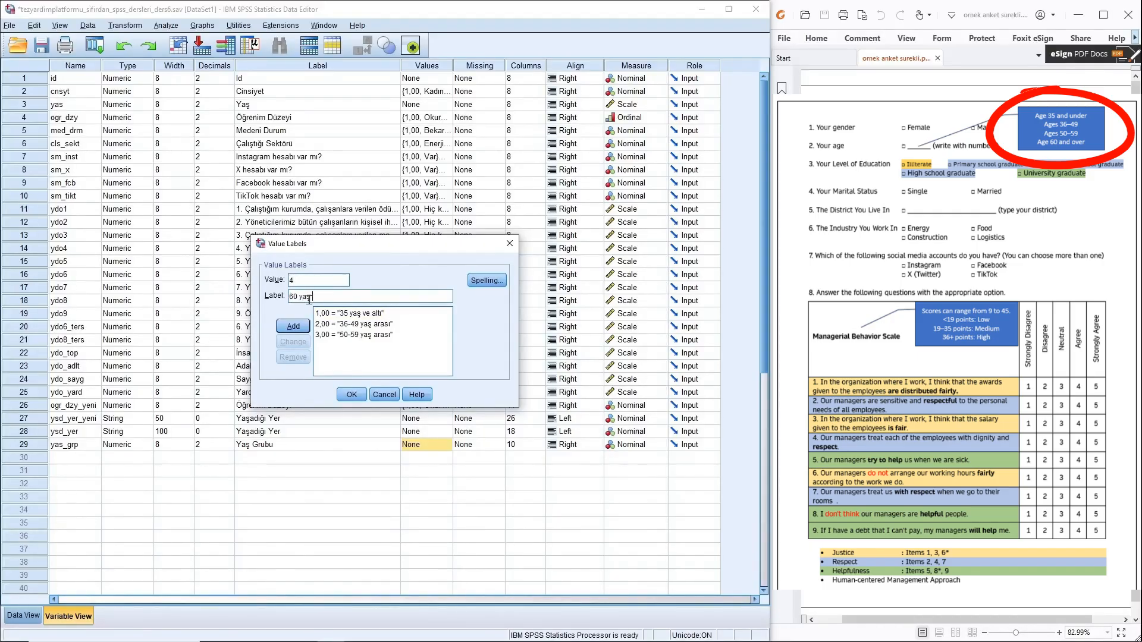
click(280, 327)
click(351, 395)
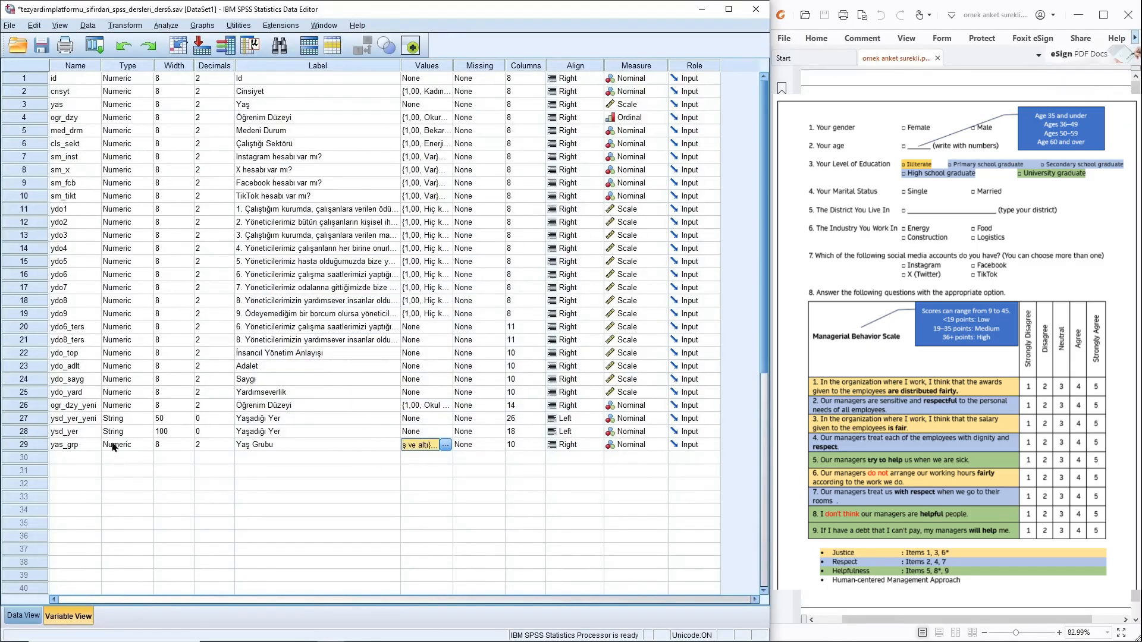
click(43, 448)
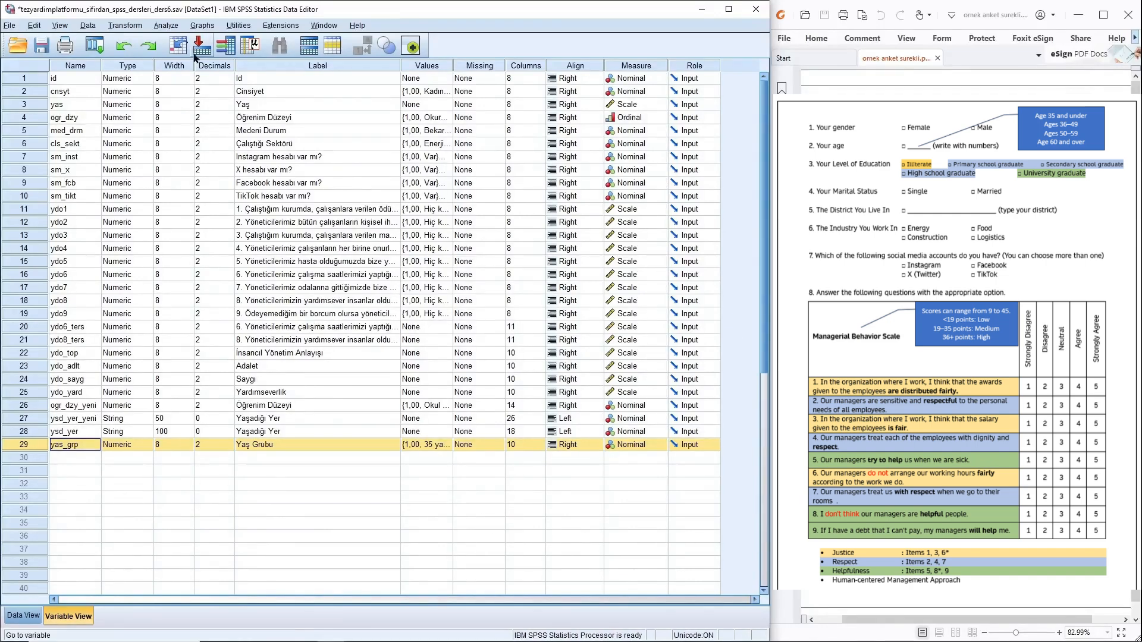
Step: Start a cleared Recode into Different Variables setup with ydo_top (İnsancıl Yönetim Anlayışı) as the input variable
click(122, 26)
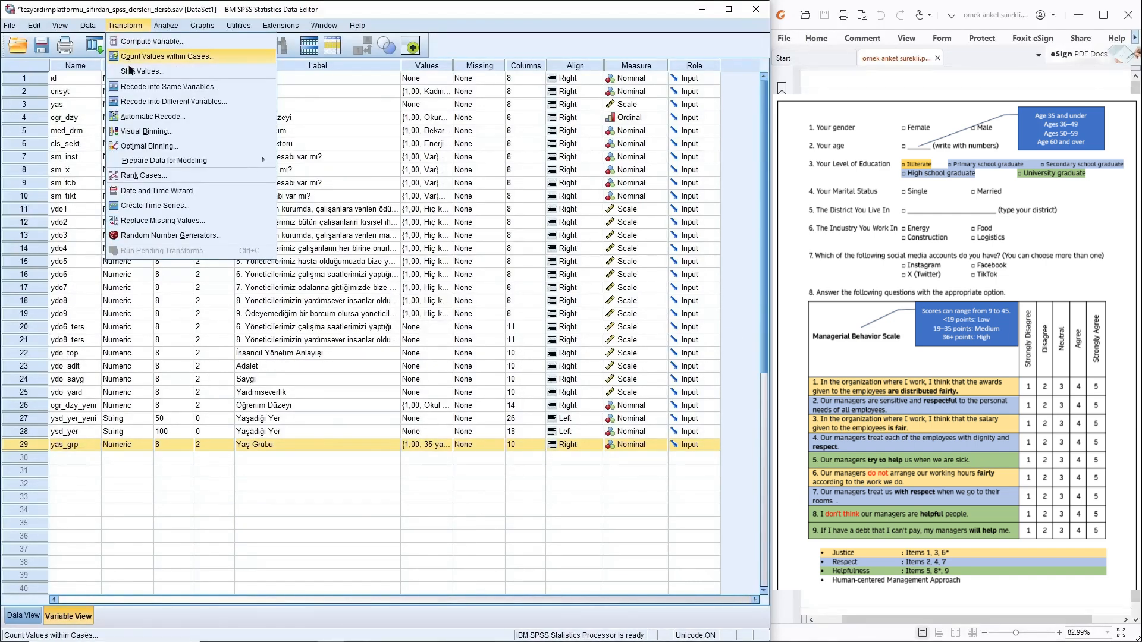
click(150, 102)
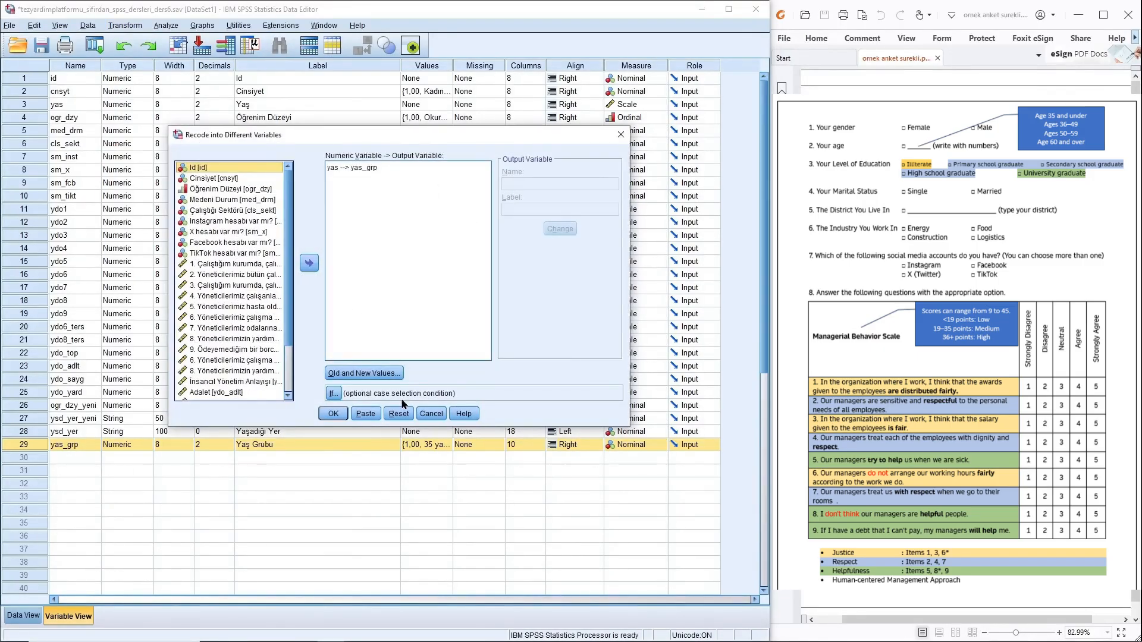
click(399, 413)
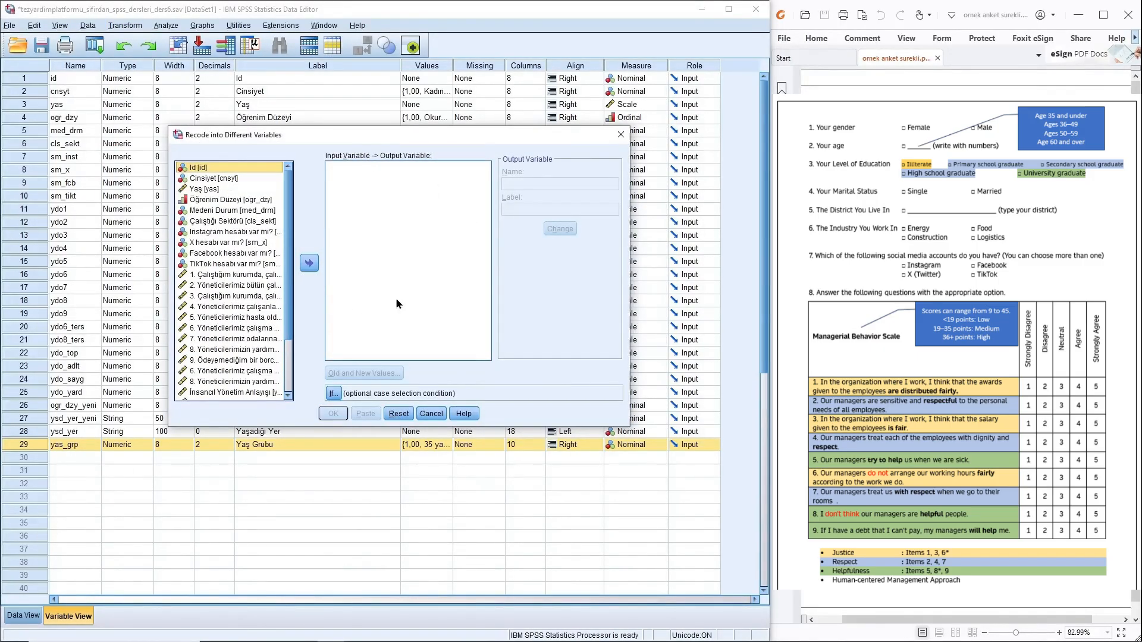
scroll(238, 326, down, 2)
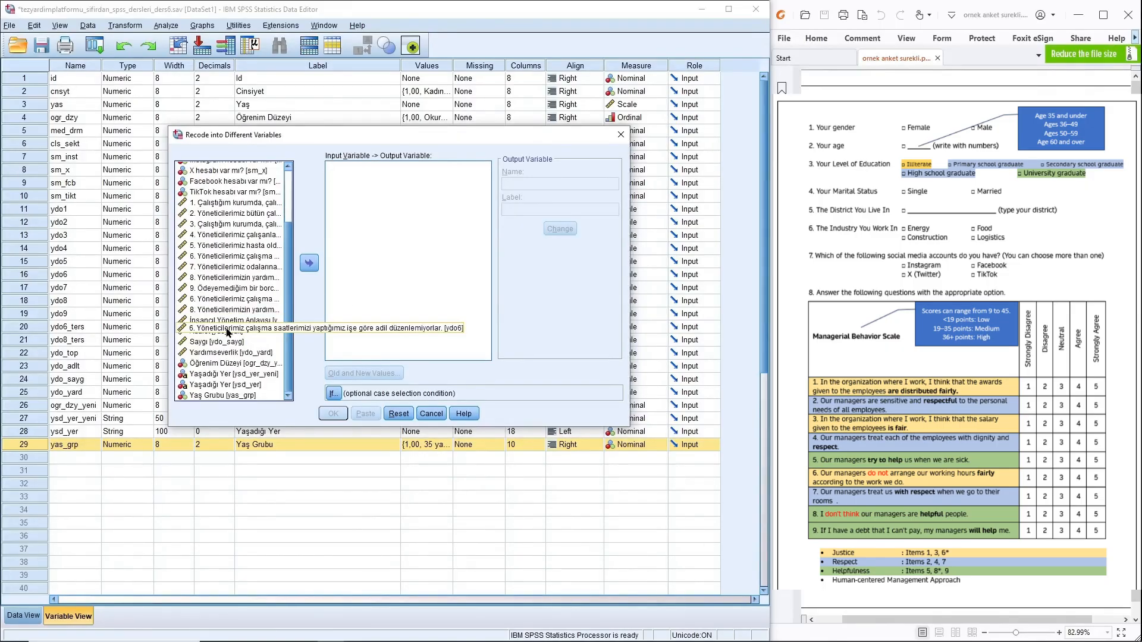
click(225, 321)
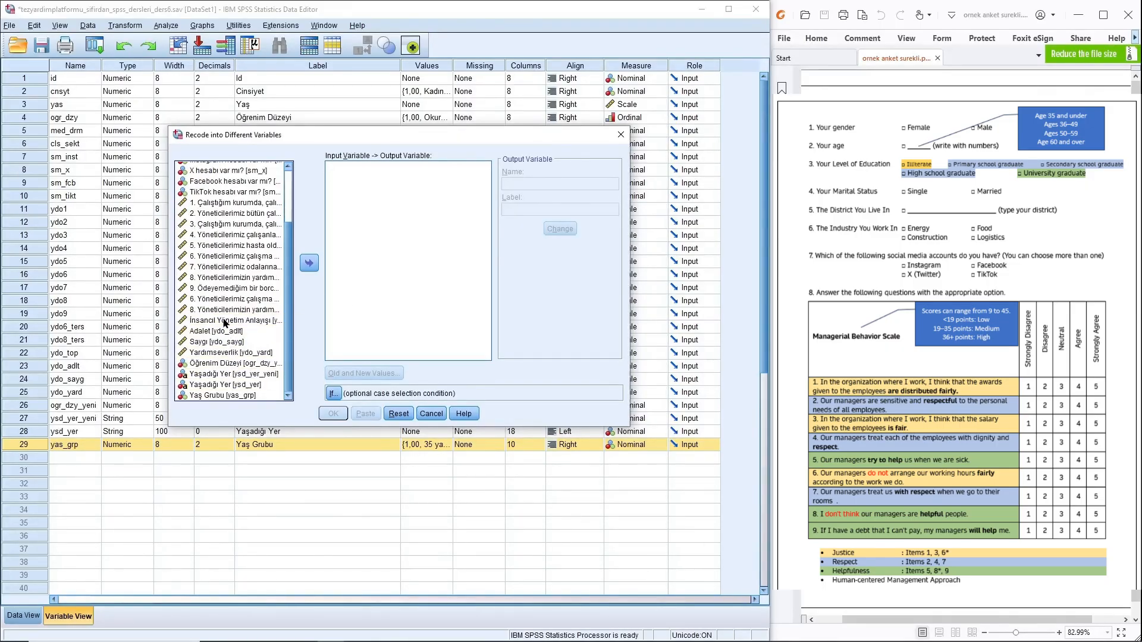
click(312, 265)
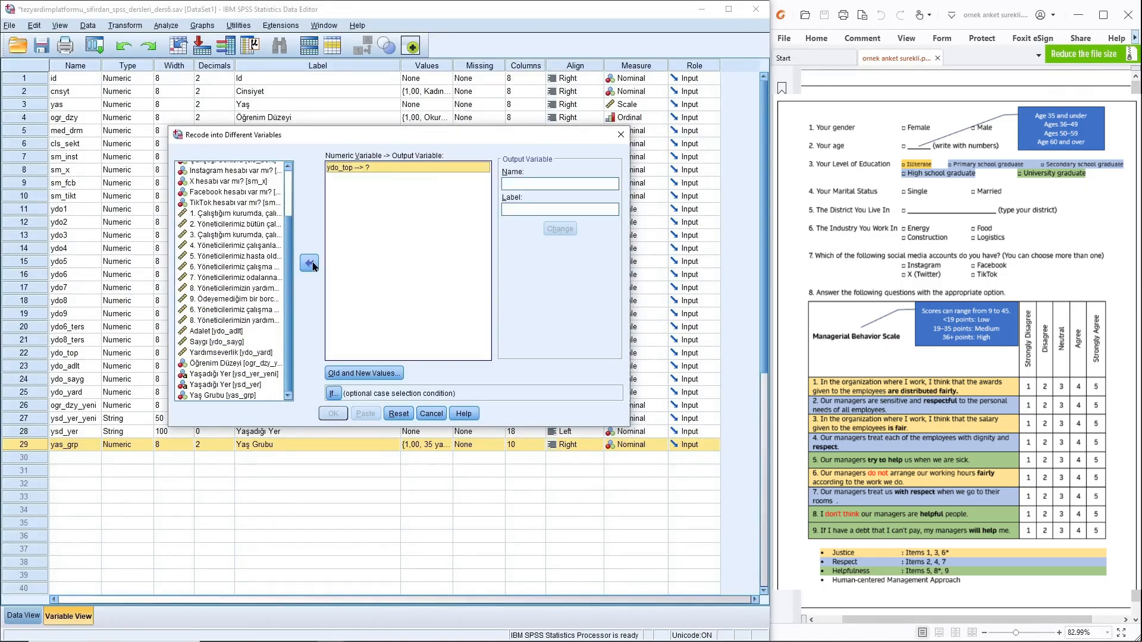
Step: Assign the output variable name ydo_top_grp to the recode of ydo_top
click(516, 182)
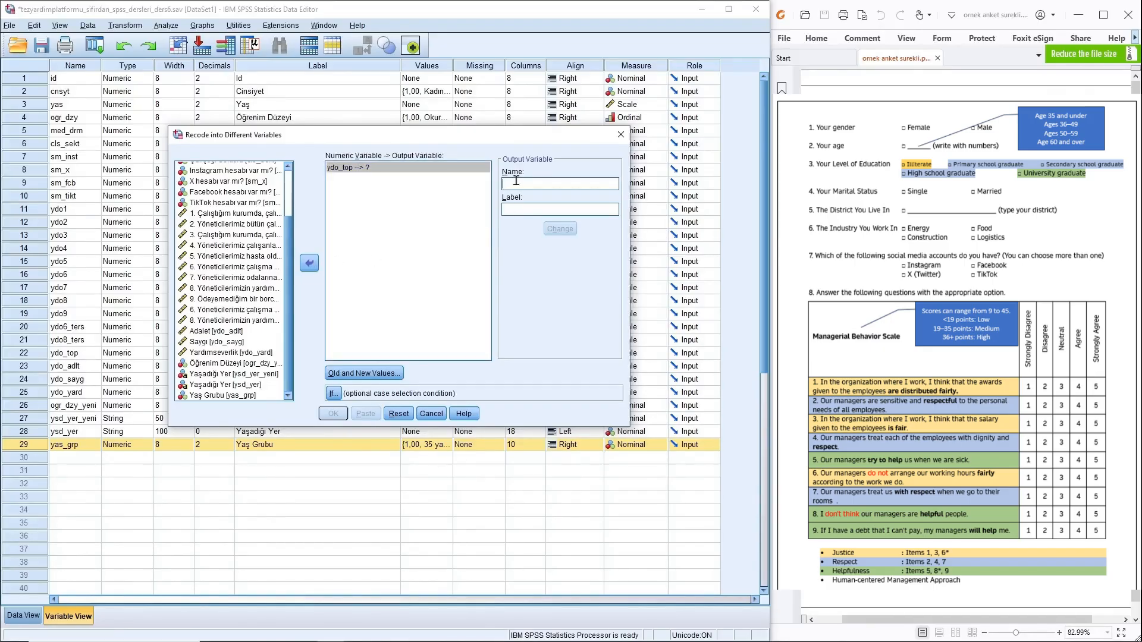
text(ydo_top_grp)
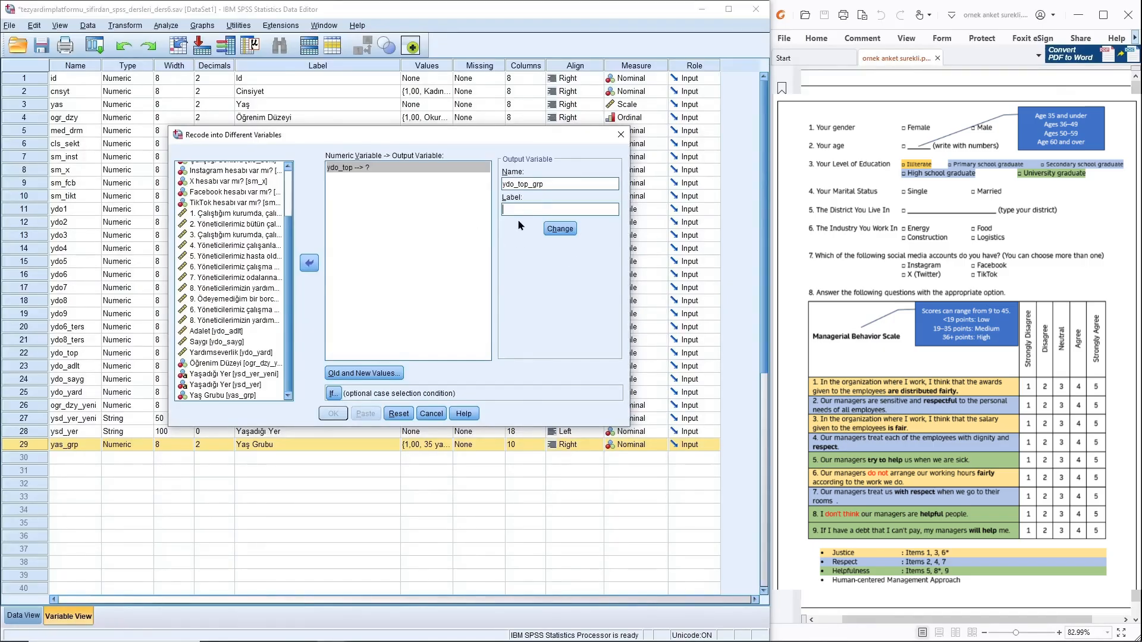
click(559, 231)
Step: Add a recode rule that turns ydo_top scores from the lowest through 19 into the new value 1
click(364, 373)
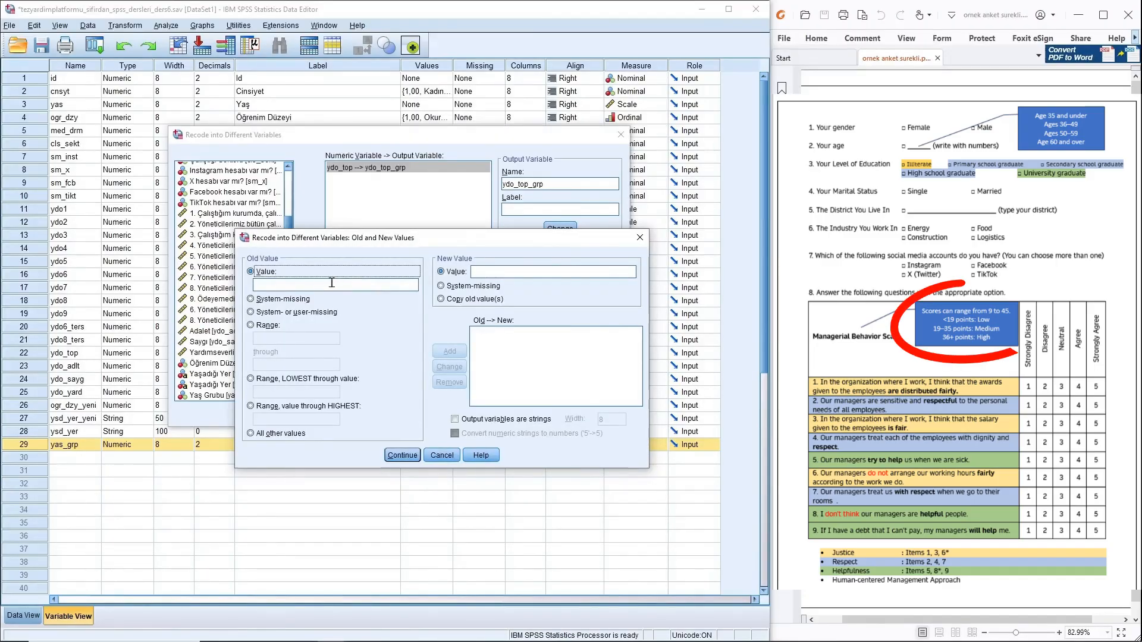
click(250, 380)
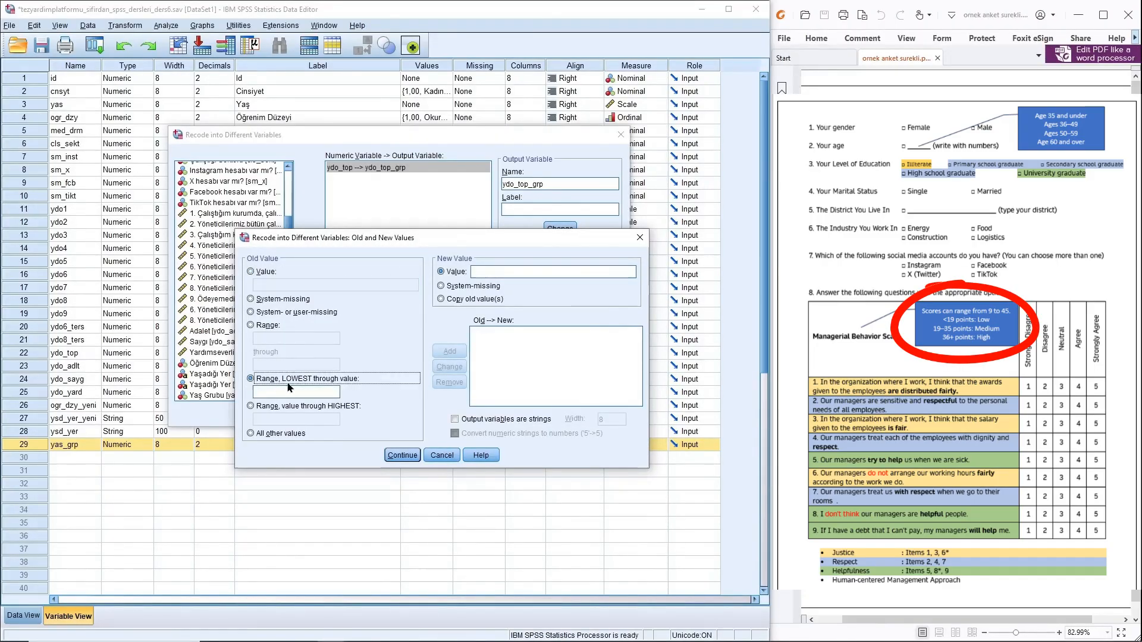
click(306, 391)
text(19)
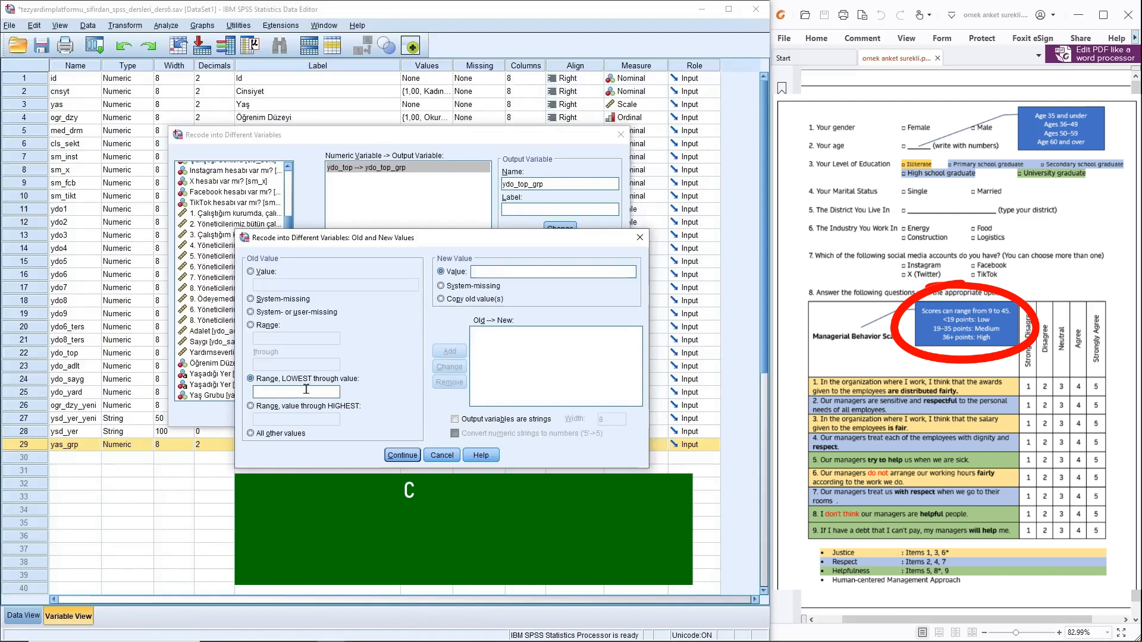
click(475, 272)
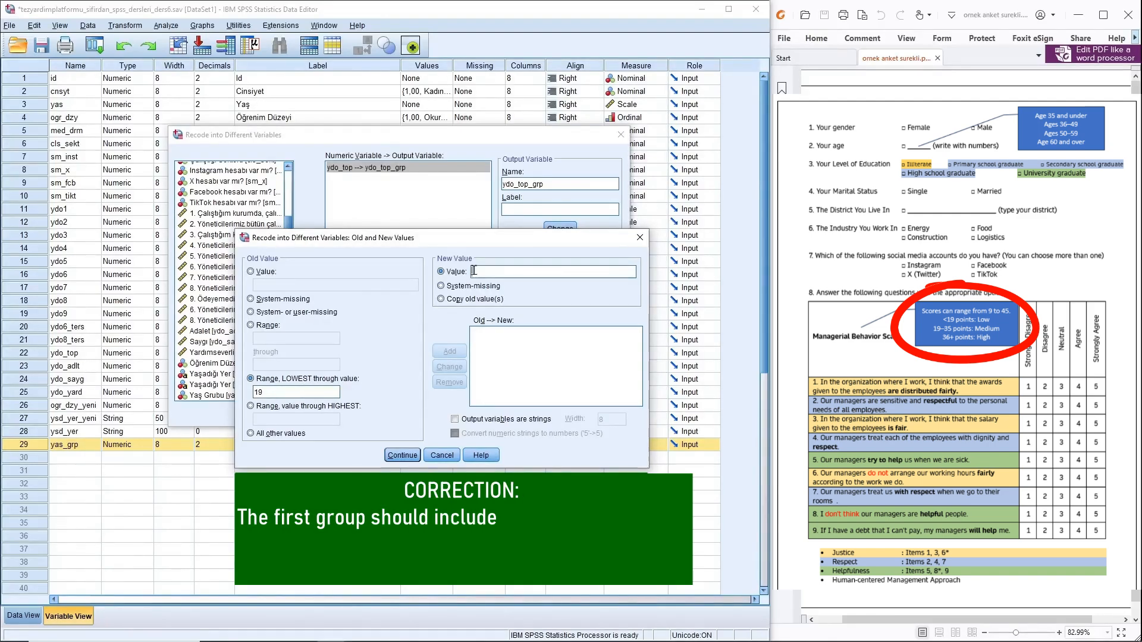
text(1)
click(449, 351)
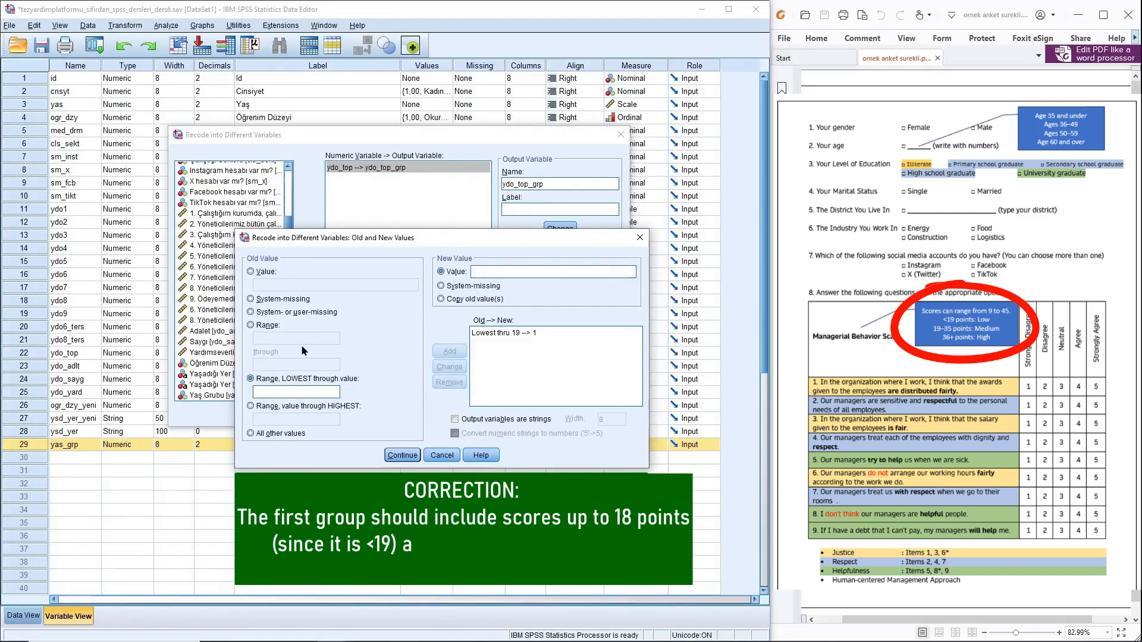
Step: Add a recode rule that turns ydo_top scores in the range 19 through 35 into the new value 2
click(262, 325)
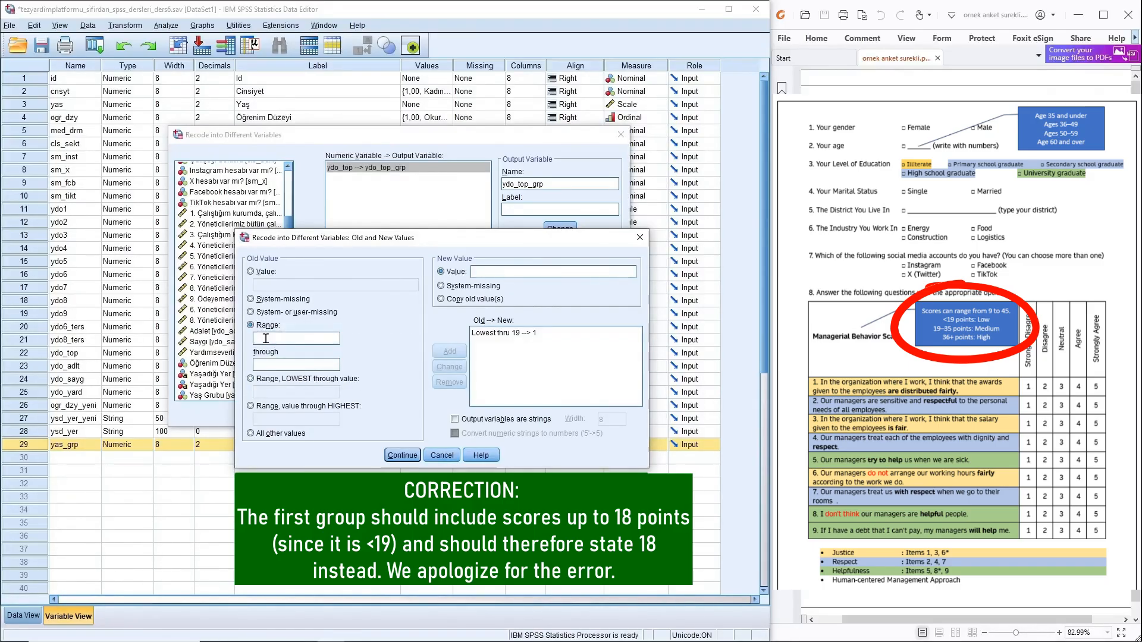
click(271, 363)
text(35)
click(477, 272)
text(2)
click(450, 351)
Step: Add a recode rule that turns scores from 36 through the highest into 3, and run the recode
click(251, 407)
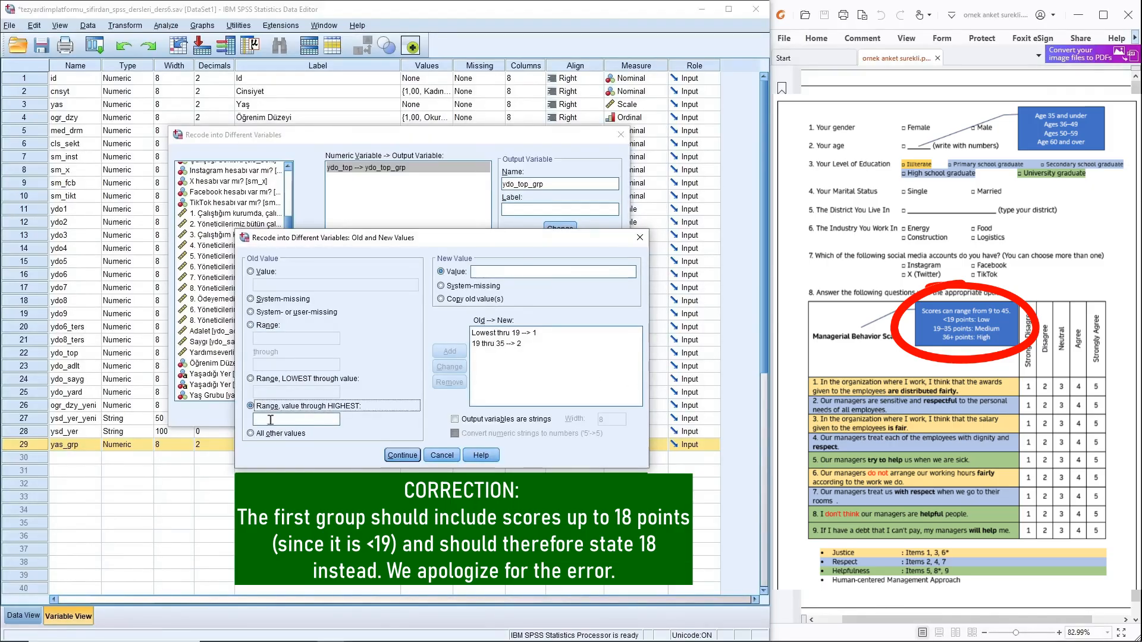
click(270, 420)
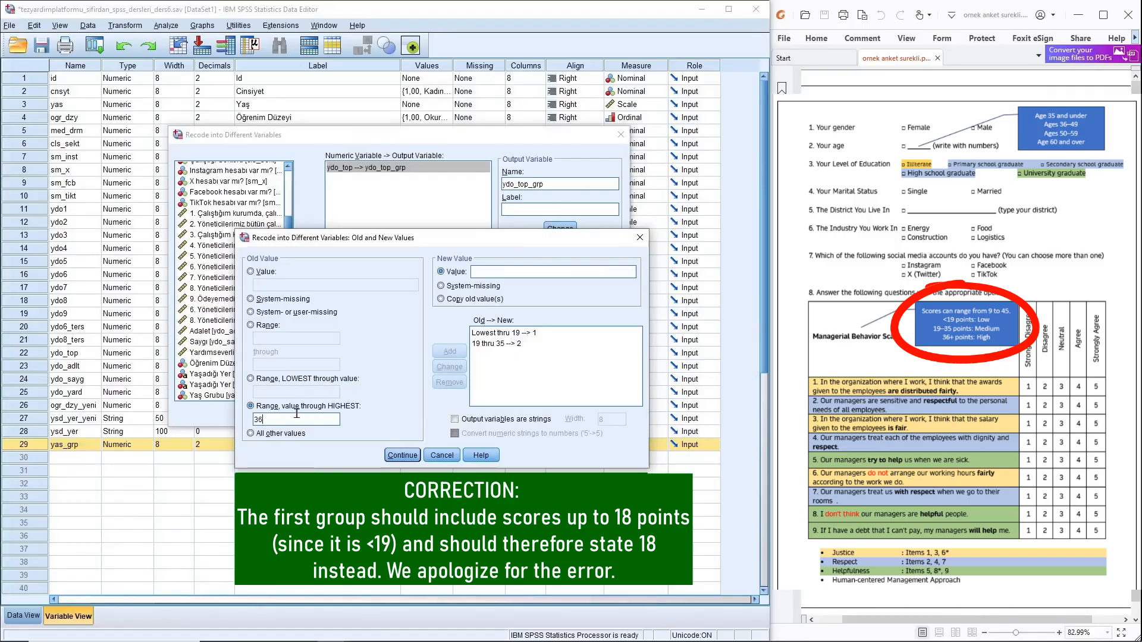
click(487, 270)
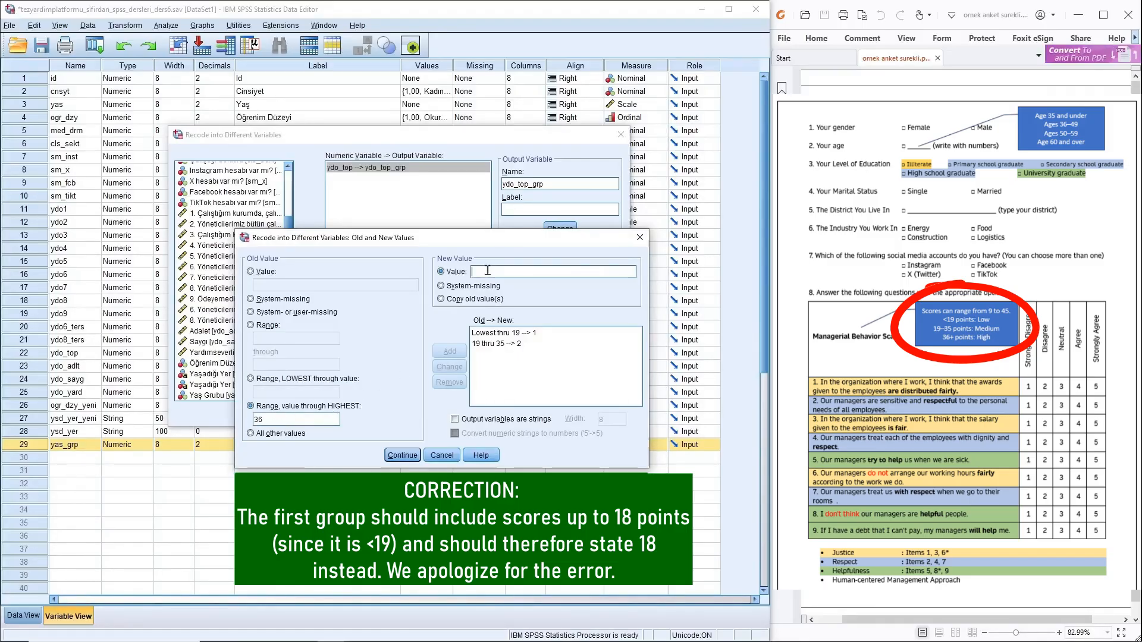
text(3)
click(450, 351)
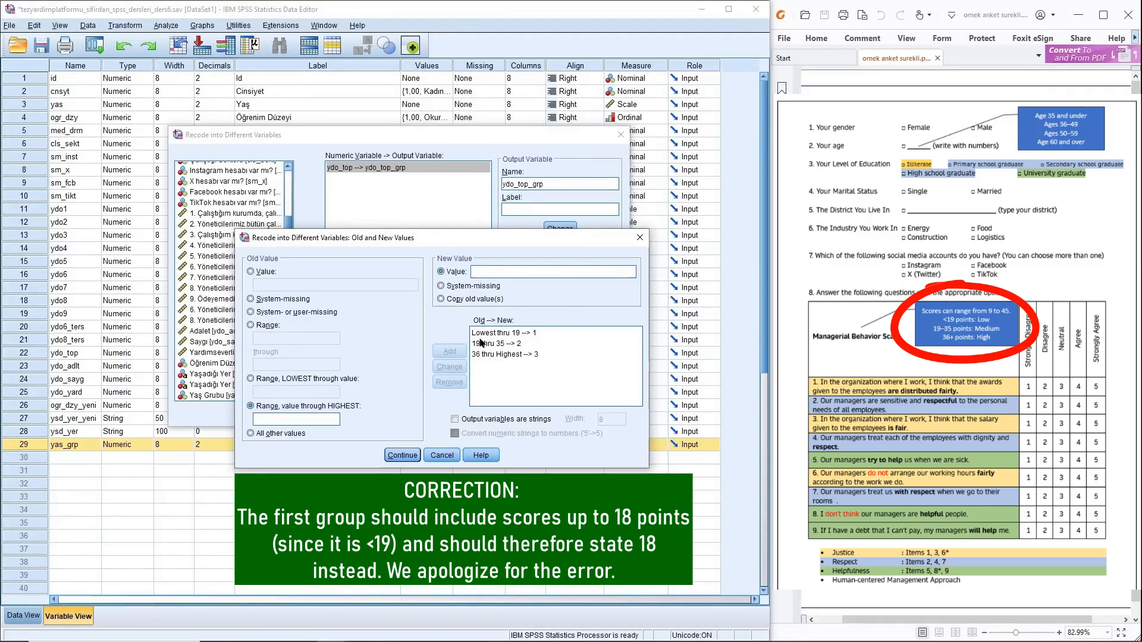
click(402, 455)
click(338, 414)
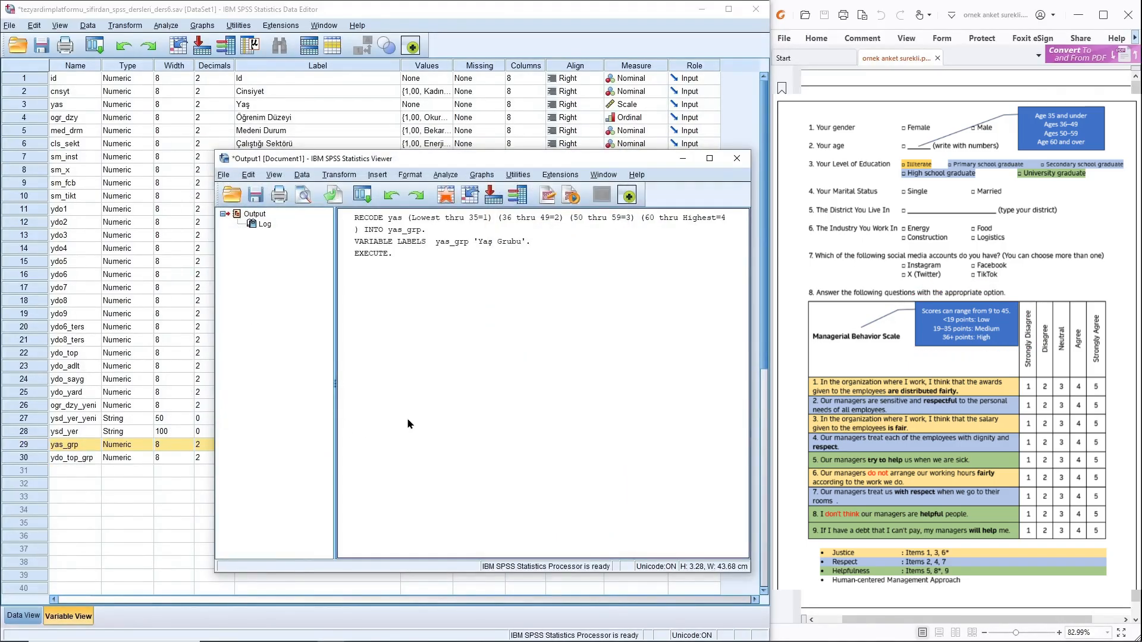
click(684, 158)
Step: Add the value label "Düşük" for value 1 of ydo_top_grp
click(440, 458)
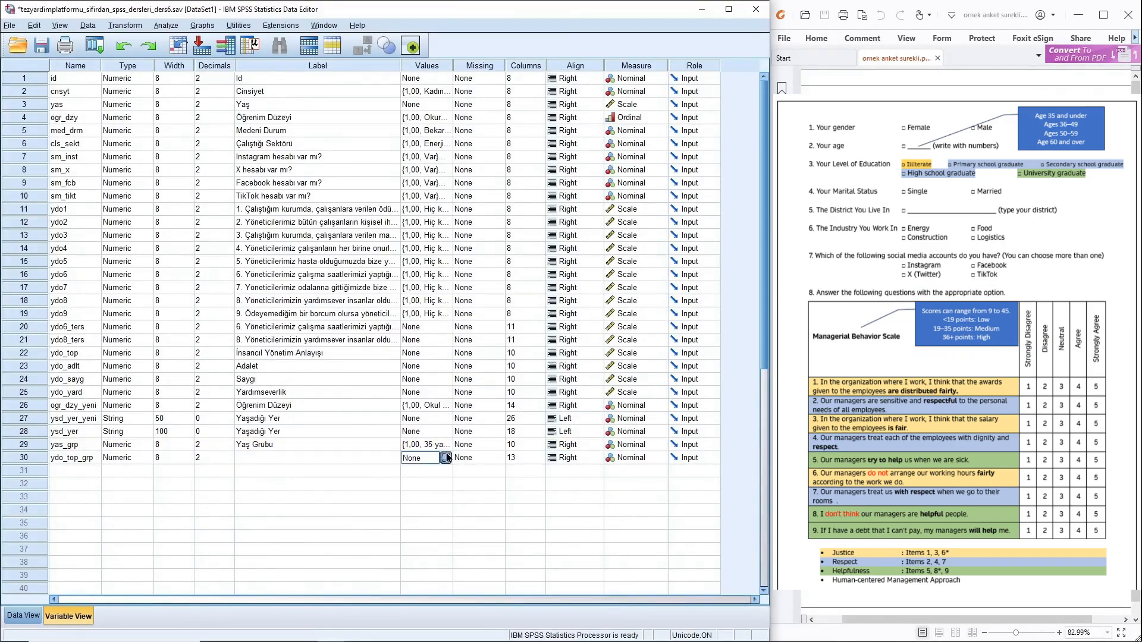
click(445, 457)
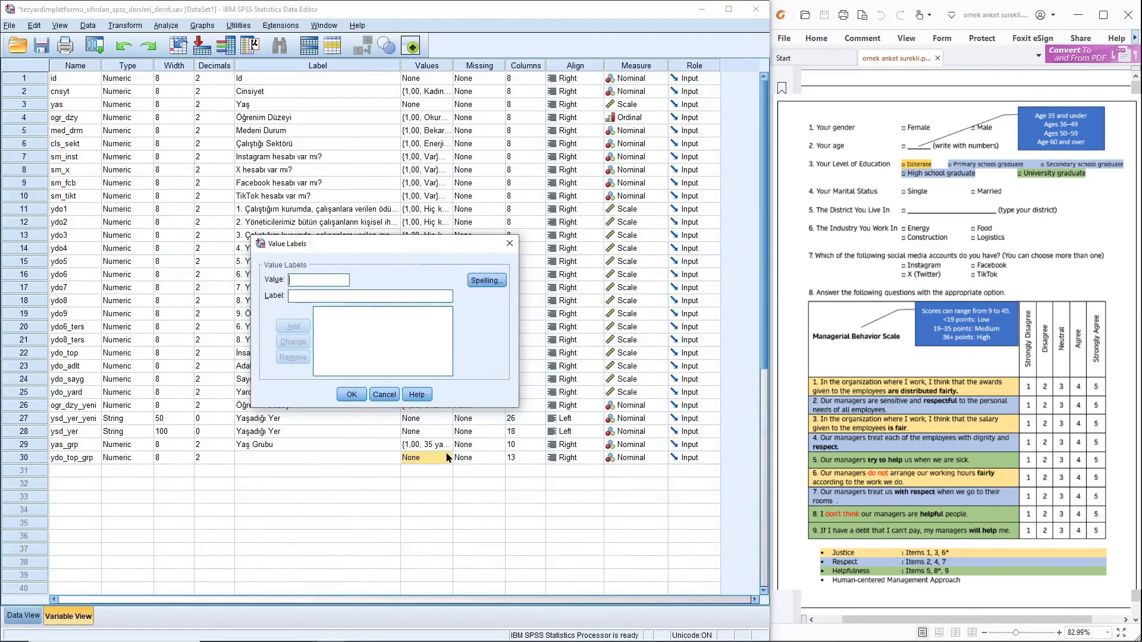
click(329, 298)
text(Düşük)
key(Return)
Step: Add the value label "Orta" for value 2 of ydo_top_grp
text(2)
click(304, 297)
text(Orta)
key(Return)
Step: Add the value label "Yüksek" for value 3 and apply the value labels to ydo_top_grp
text(3)
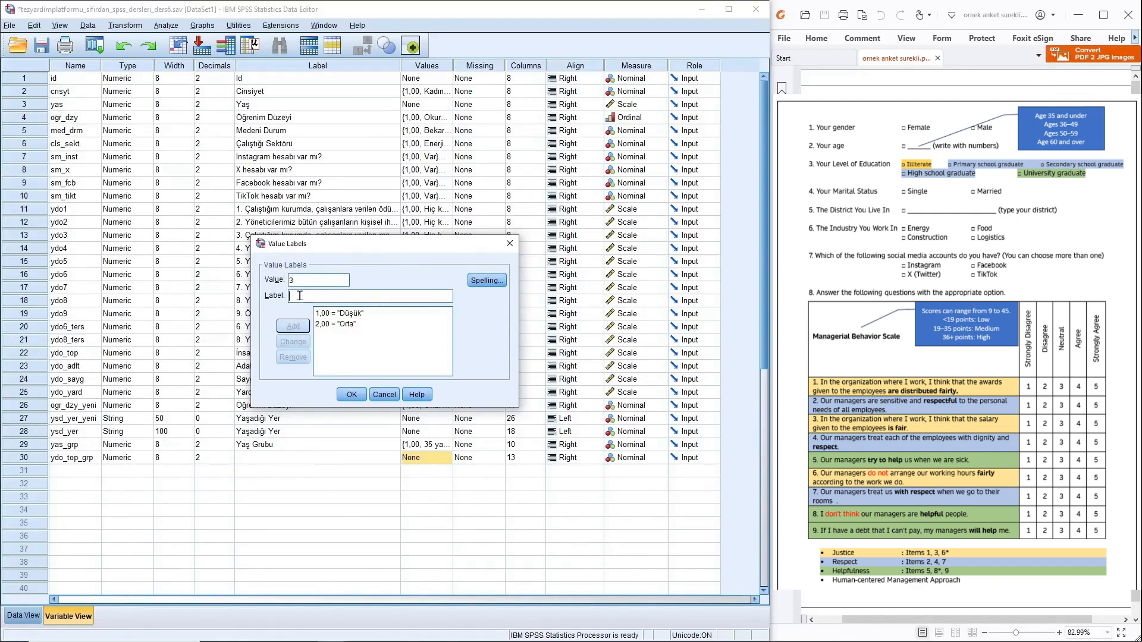
text(Yüksek)
click(289, 332)
click(352, 394)
Step: Copy the variable label "İnsancıl Yönetim Anlayışı" from ydo_top to ydo_top_grp and select the ydo_top_grp row
click(267, 459)
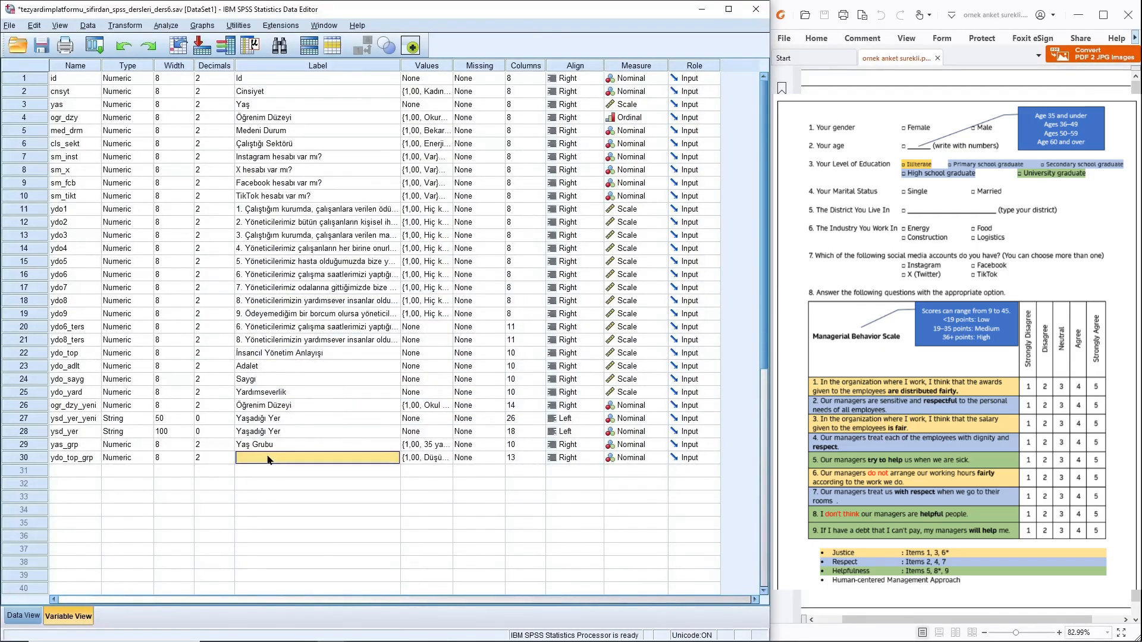
click(279, 354)
right_click(278, 353)
click(292, 364)
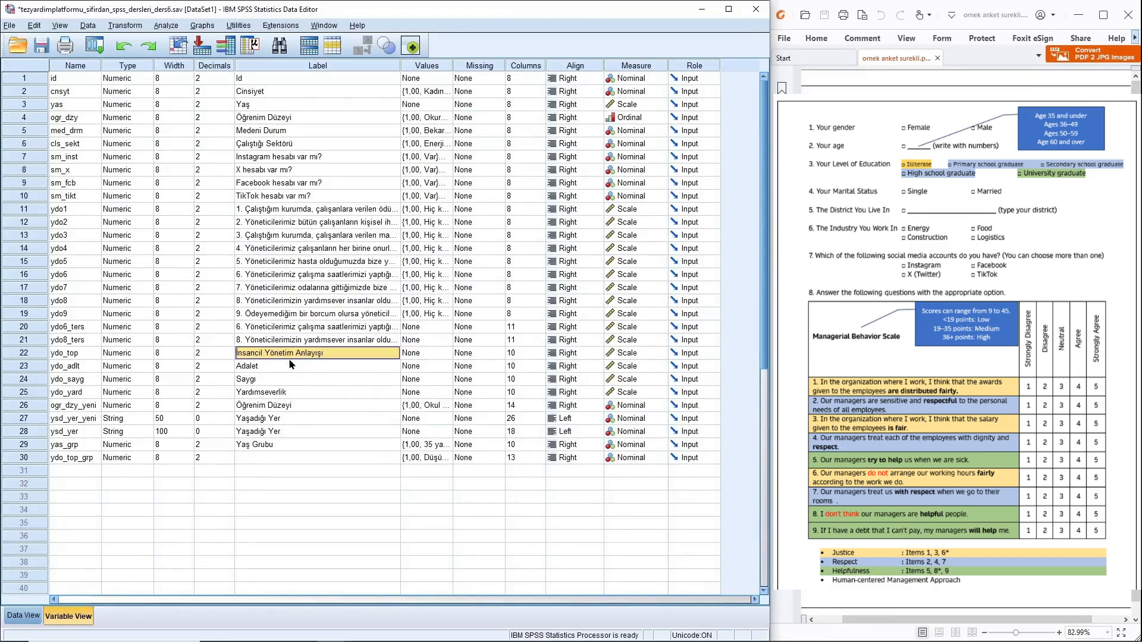
right_click(265, 459)
click(277, 483)
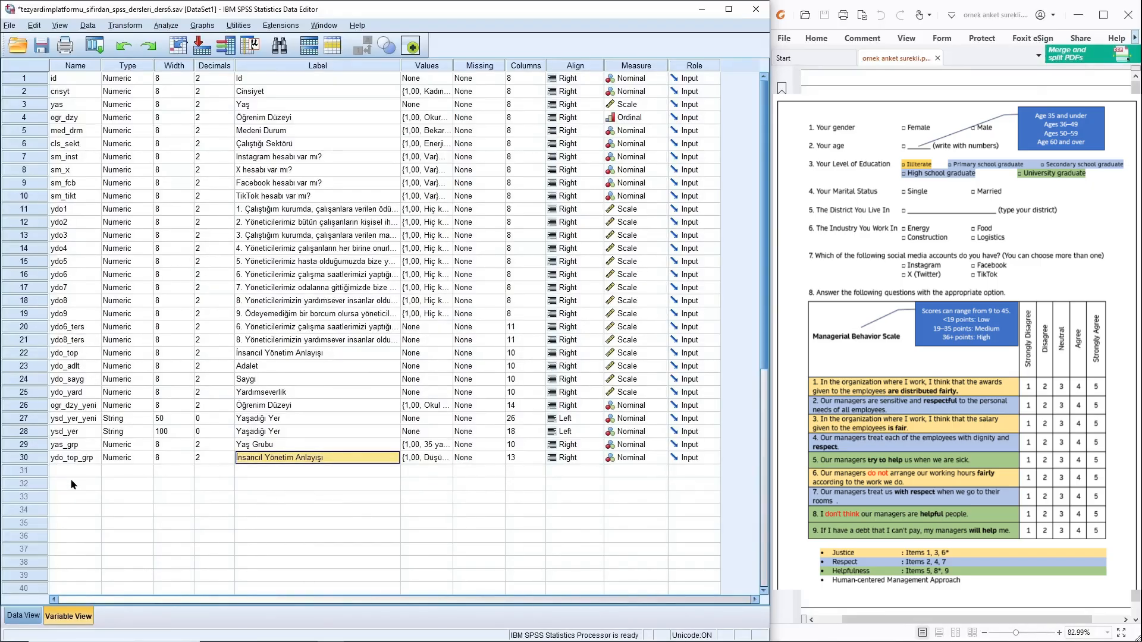
click(31, 459)
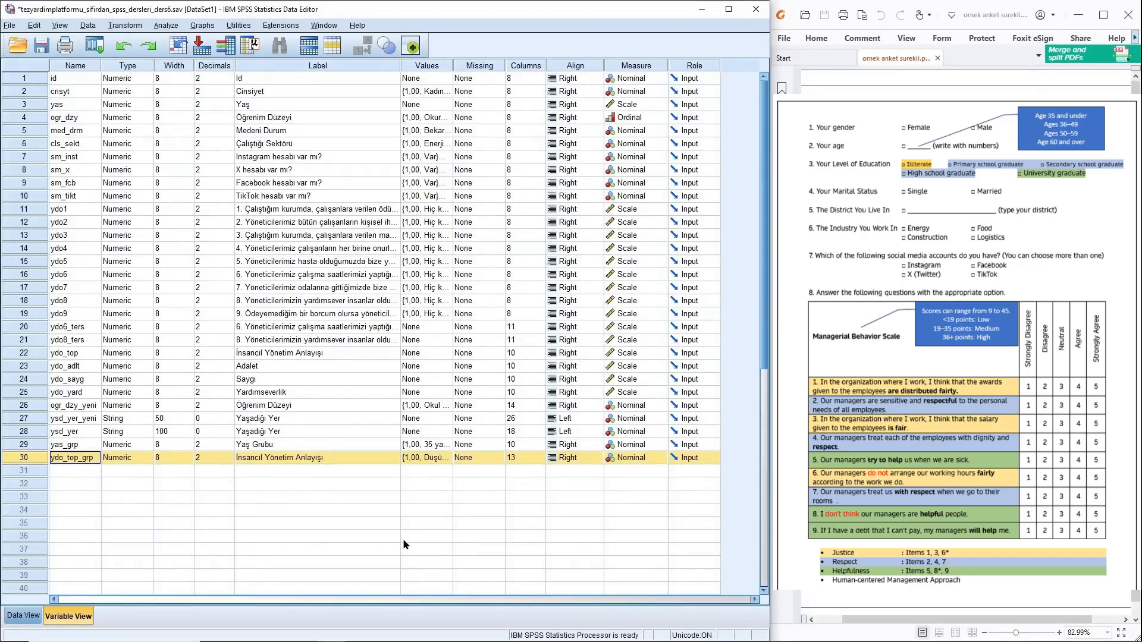